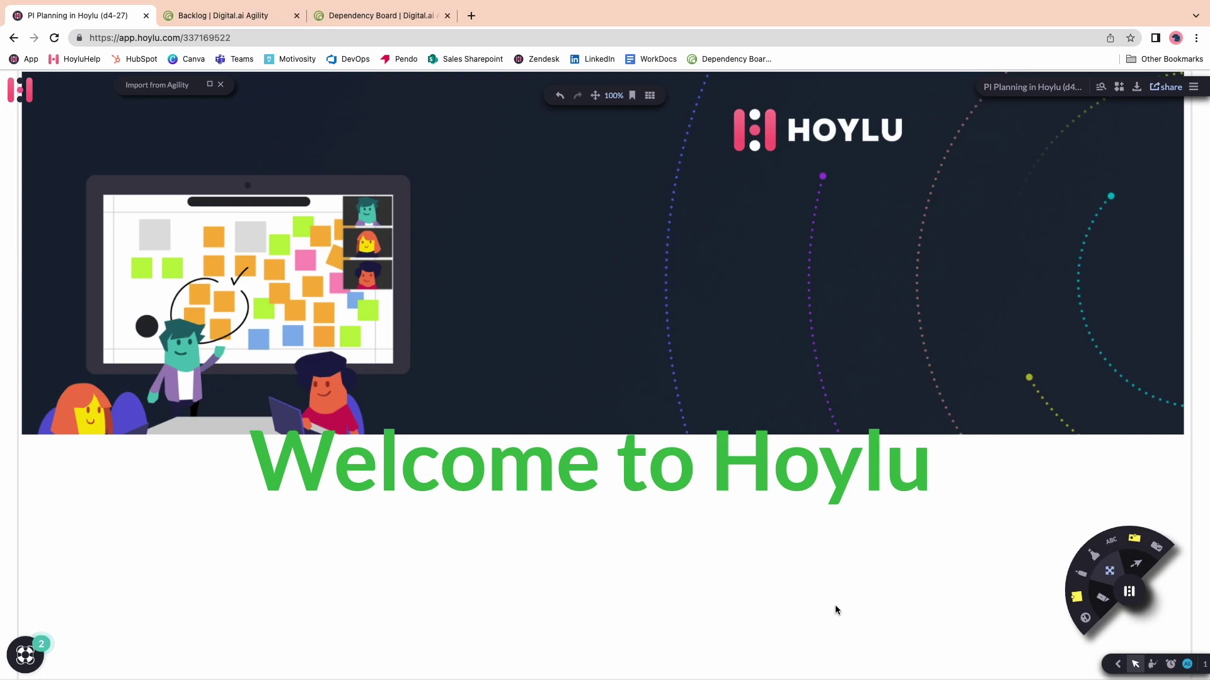
Pan and zoom out to fit the UberEats map, from 'Opens the app' to 'Rates the courier'
drag(834, 605, 783, 67)
drag(660, 593, 311, 327)
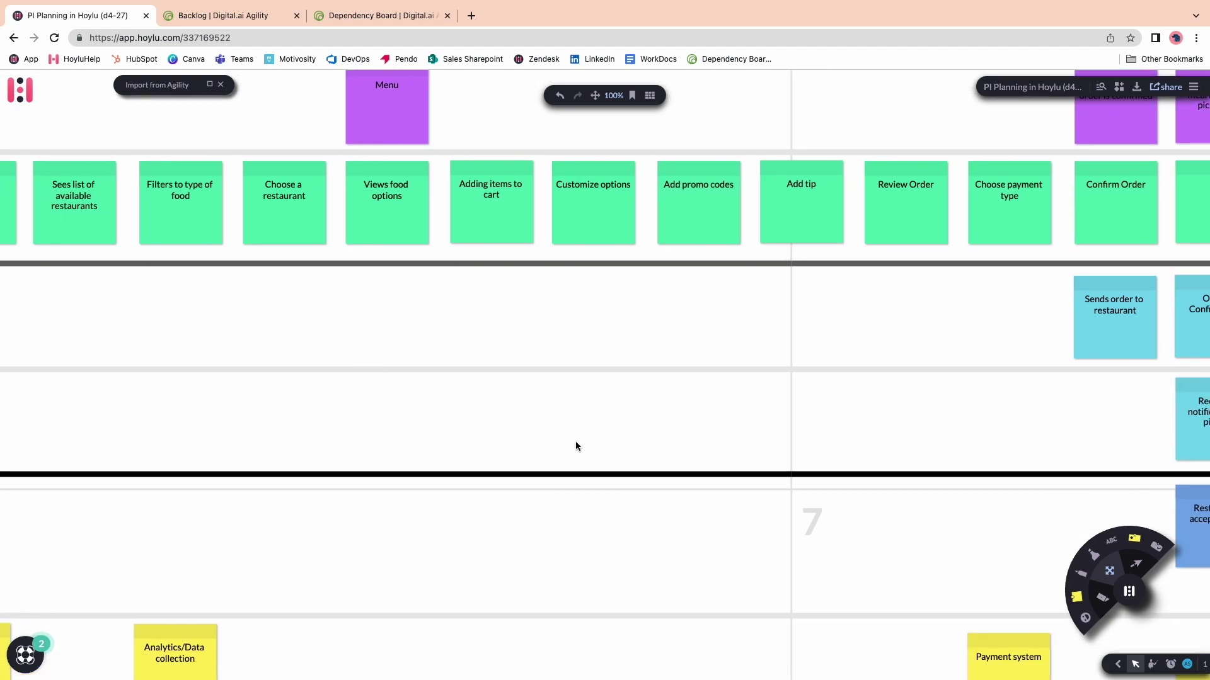
drag(723, 573, 605, 520)
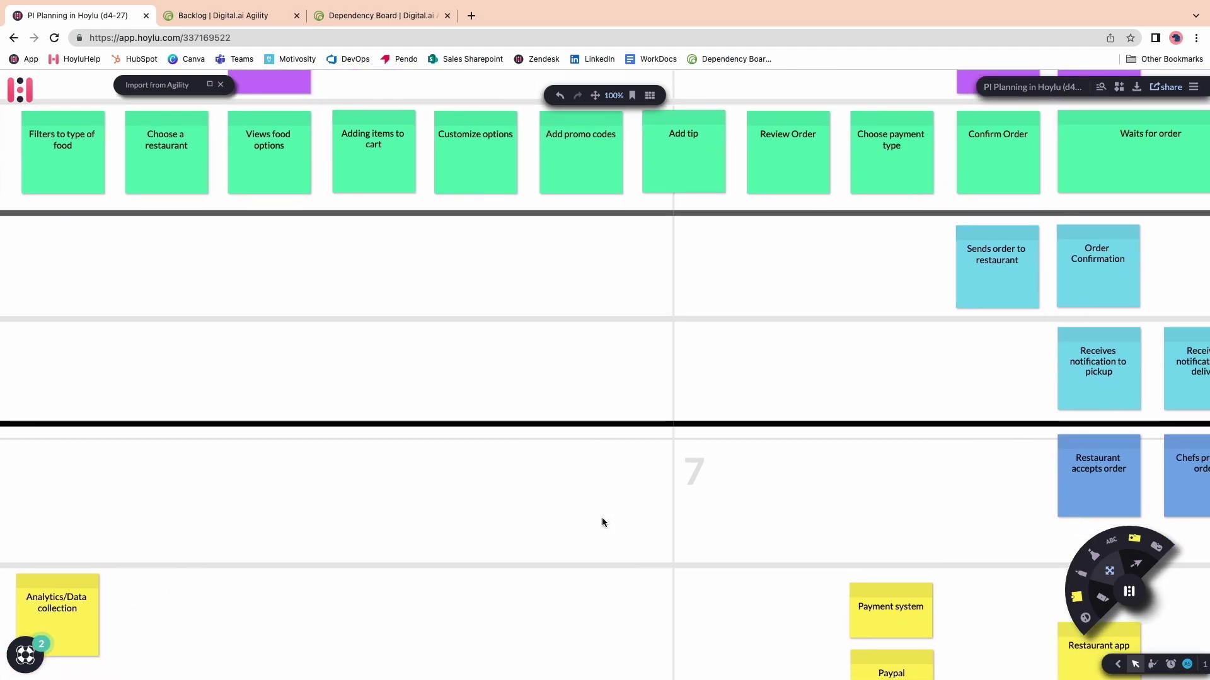
scroll(603, 521, down, 5)
scroll(603, 522, down, 3)
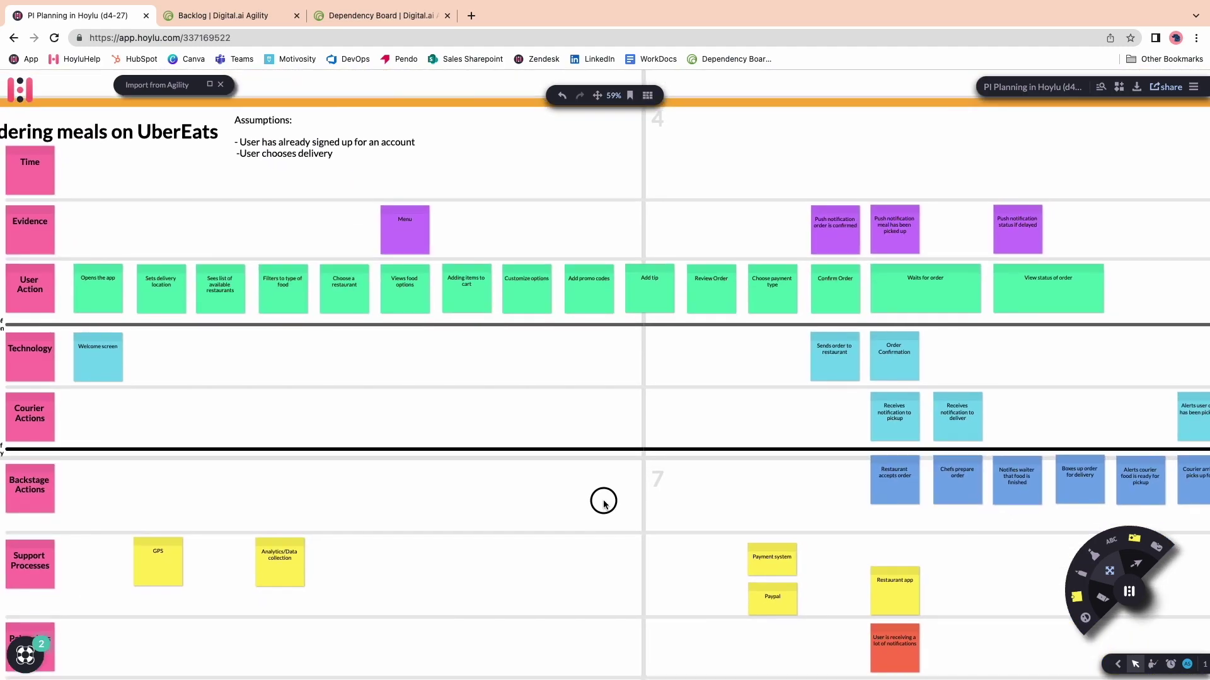
scroll(606, 486, down, 2)
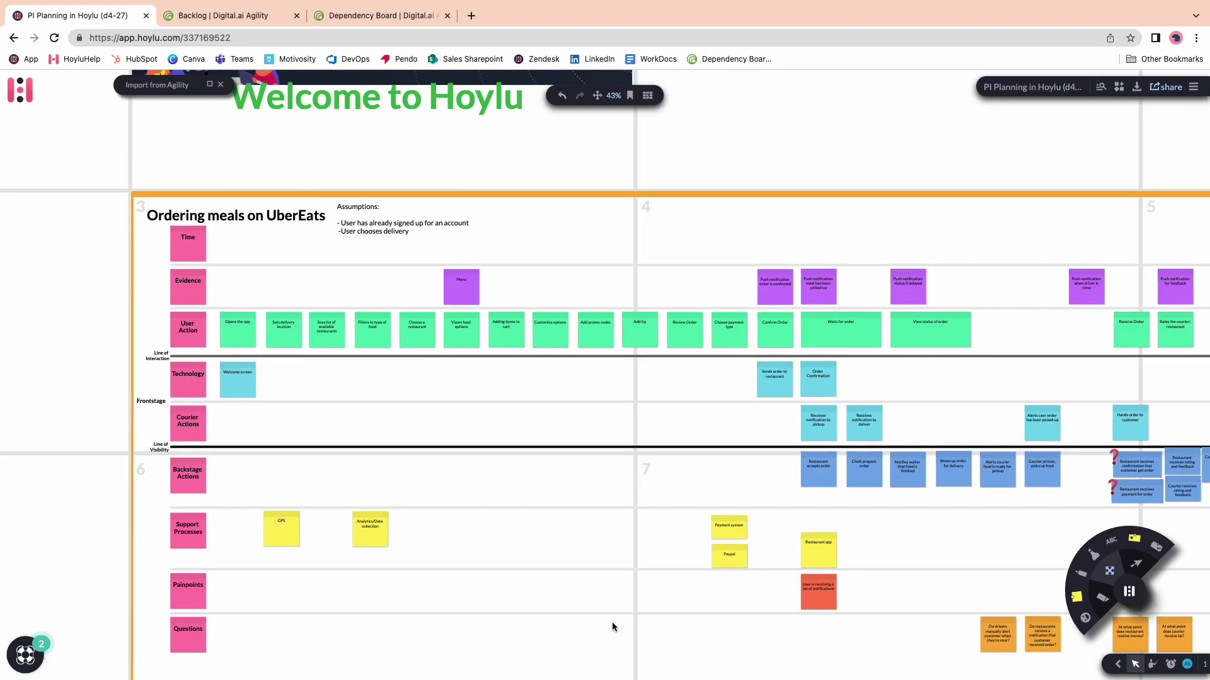
drag(611, 626, 517, 549)
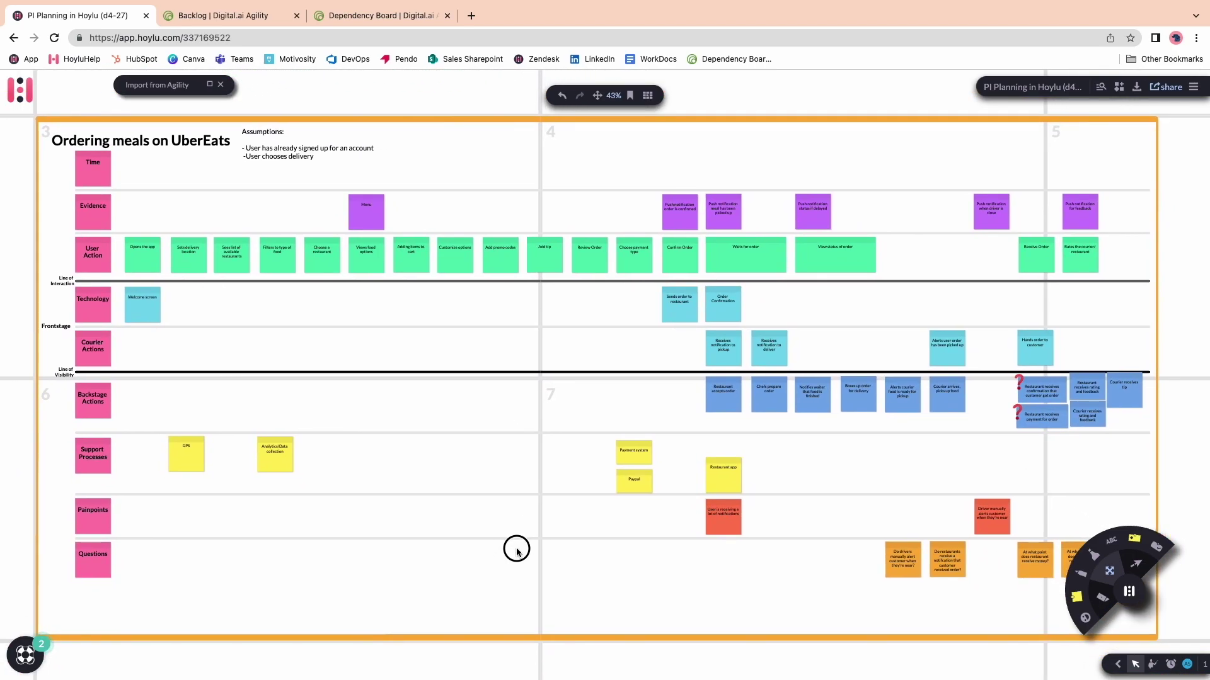
Open the 'Opens the app' note, glance at the Agility Backlog tab, and return to Hoylu
double_click(149, 255)
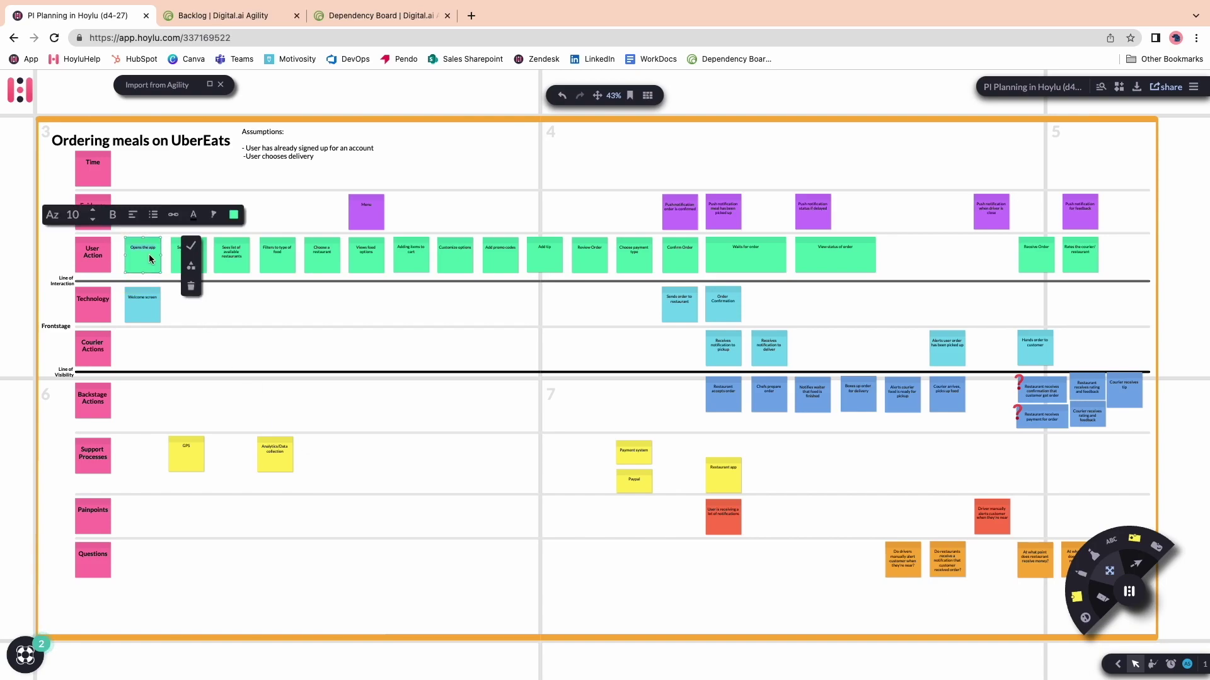
click(227, 18)
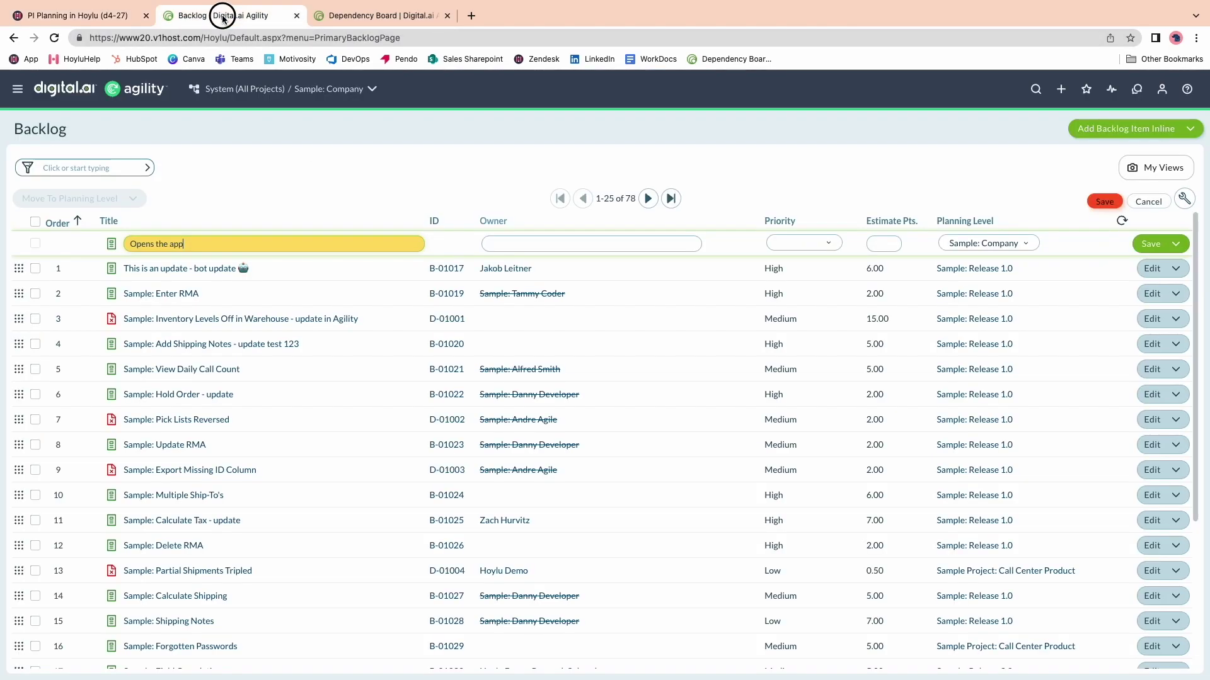
click(332, 249)
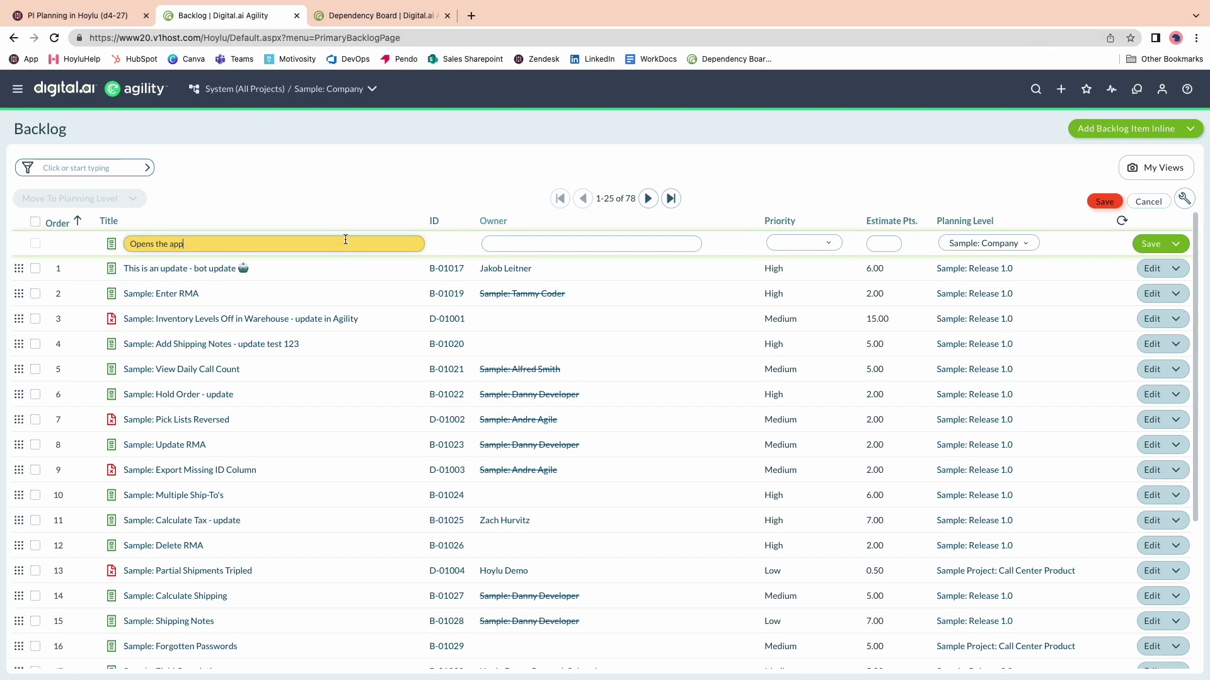
click(117, 17)
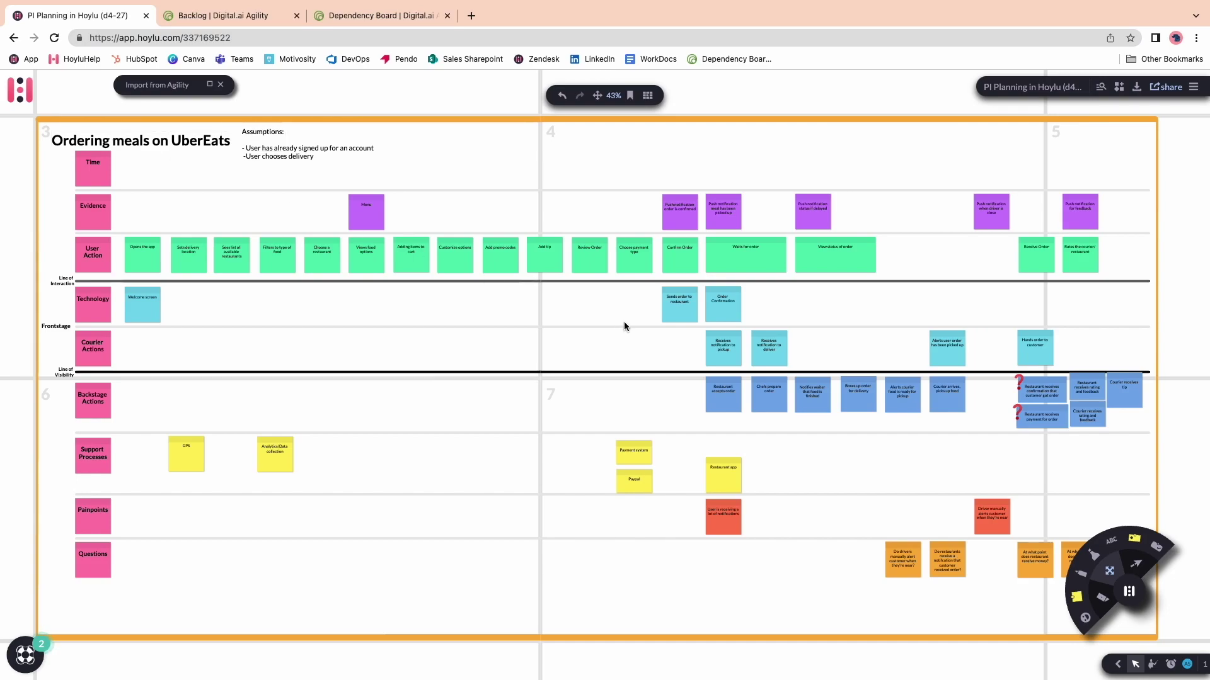
Lasso the four blue backstage-action notes and start Send to Agility from their options
click(1138, 569)
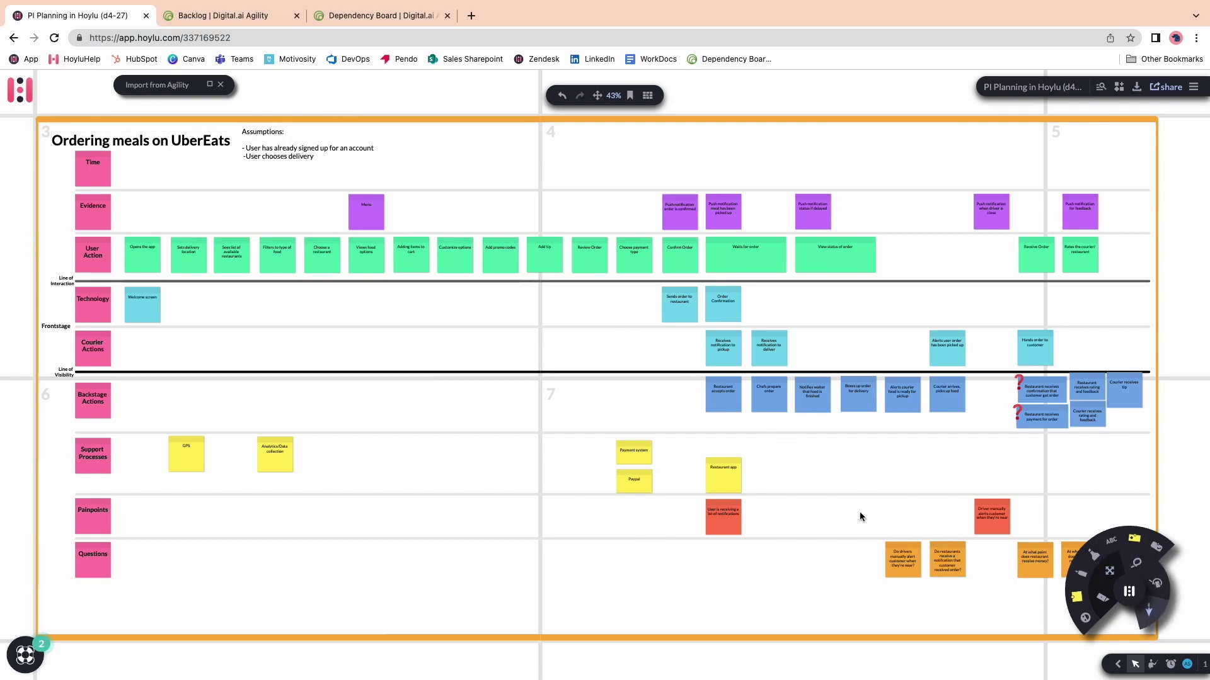
mouse_move(723, 393)
mouse_down()
mouse_move(861, 394)
mouse_move(864, 432)
mouse_up()
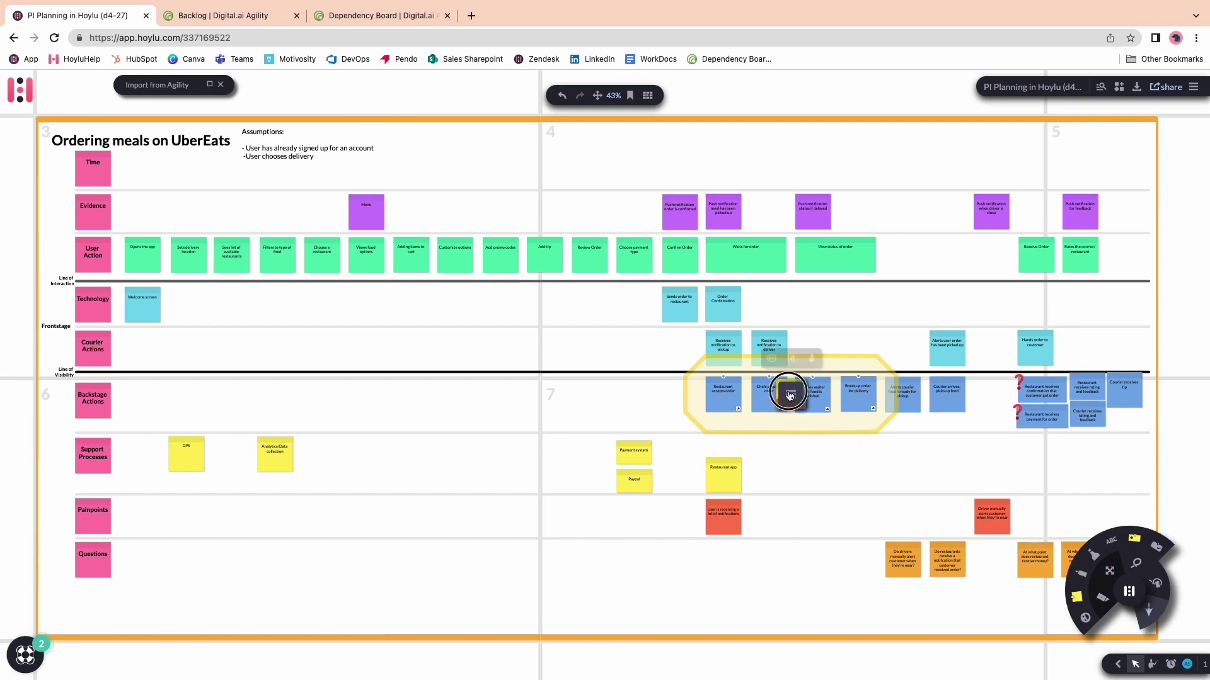
click(789, 396)
click(814, 371)
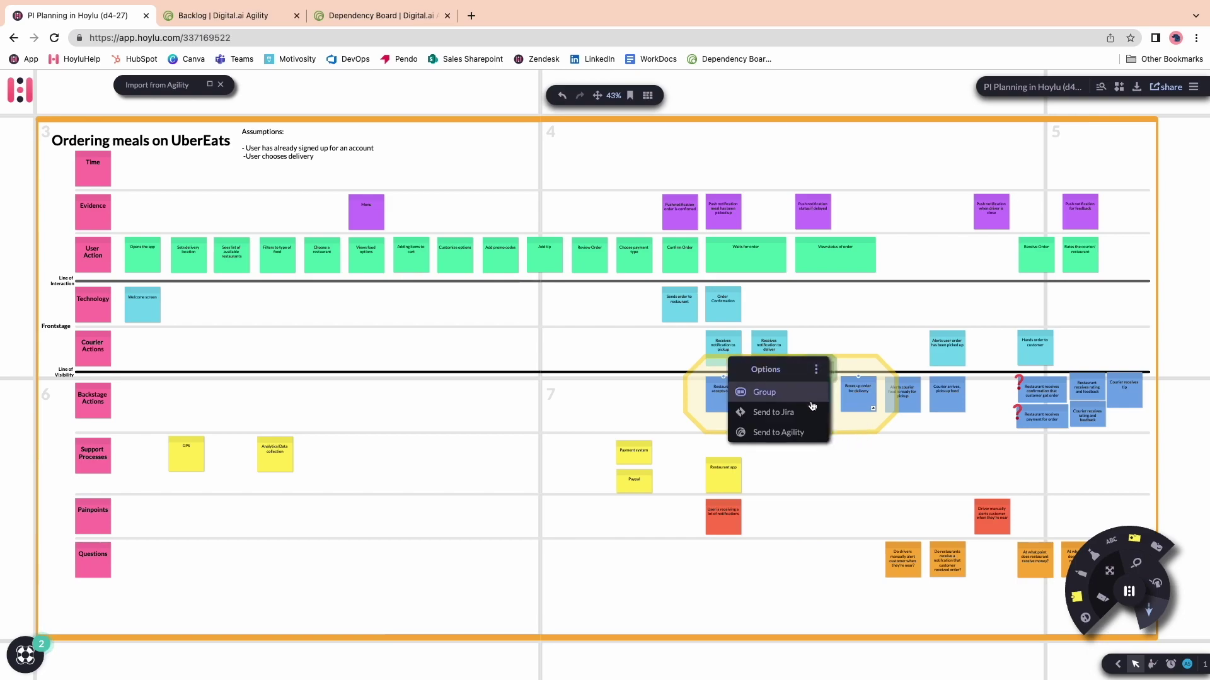
click(807, 432)
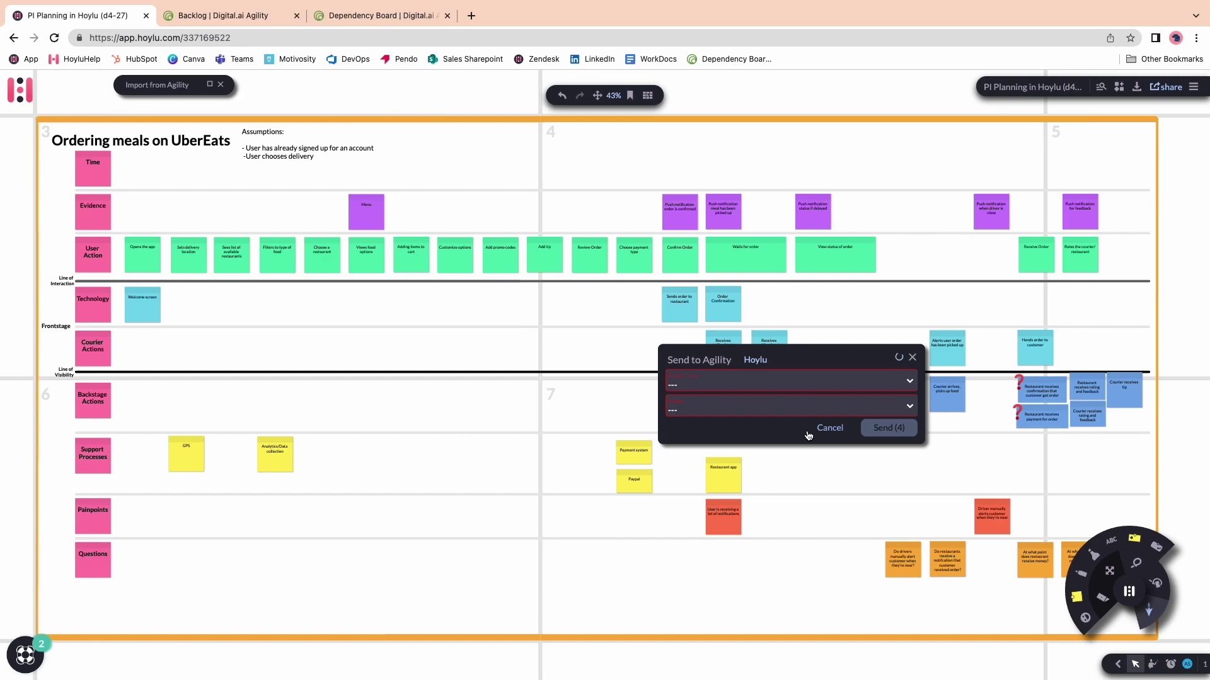
Send them as Backlog Items with scope '3rd child level'
click(794, 383)
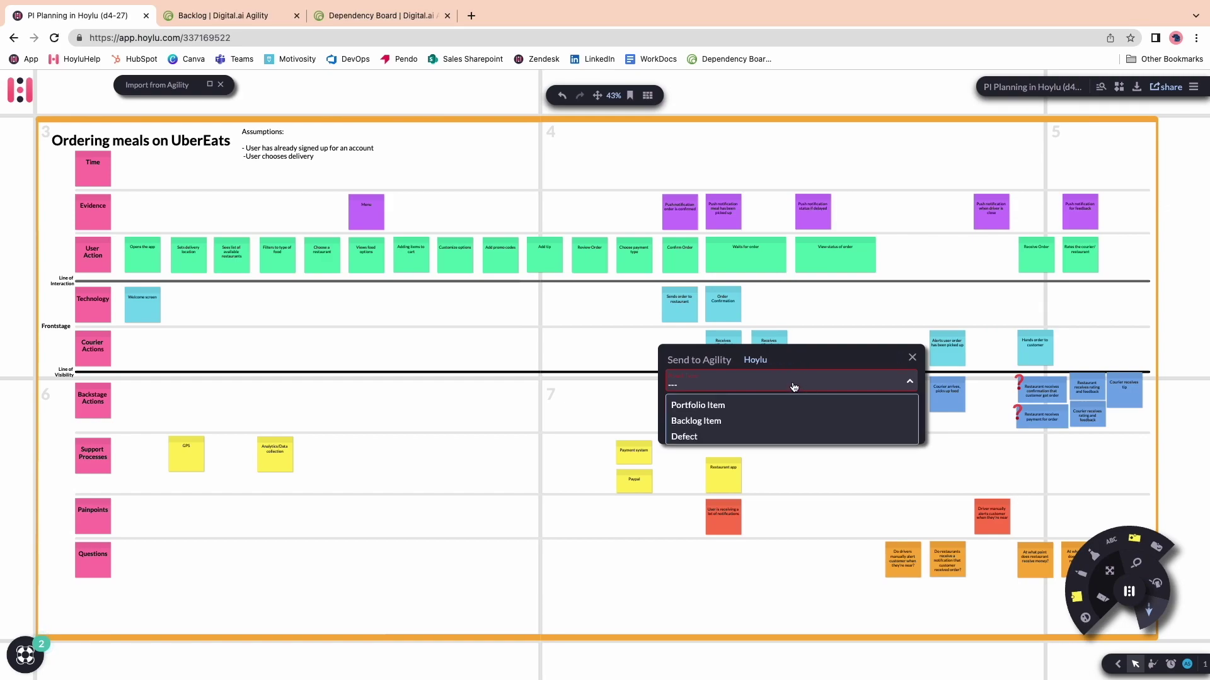
click(797, 426)
click(797, 409)
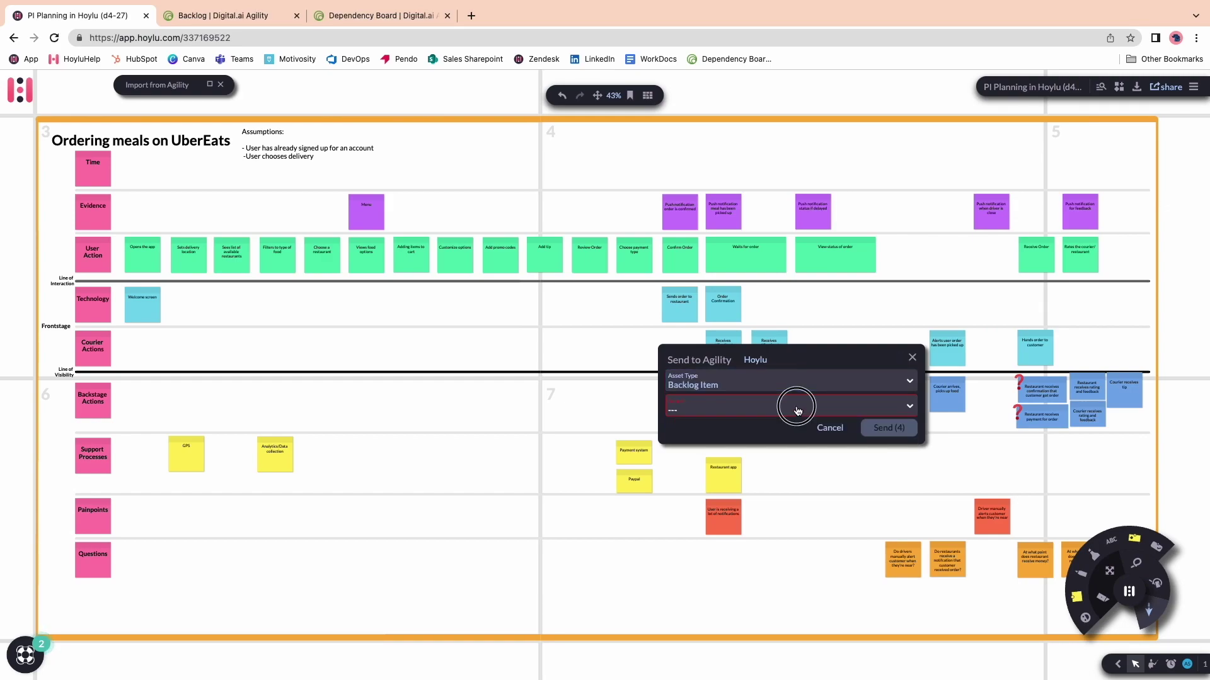
click(799, 444)
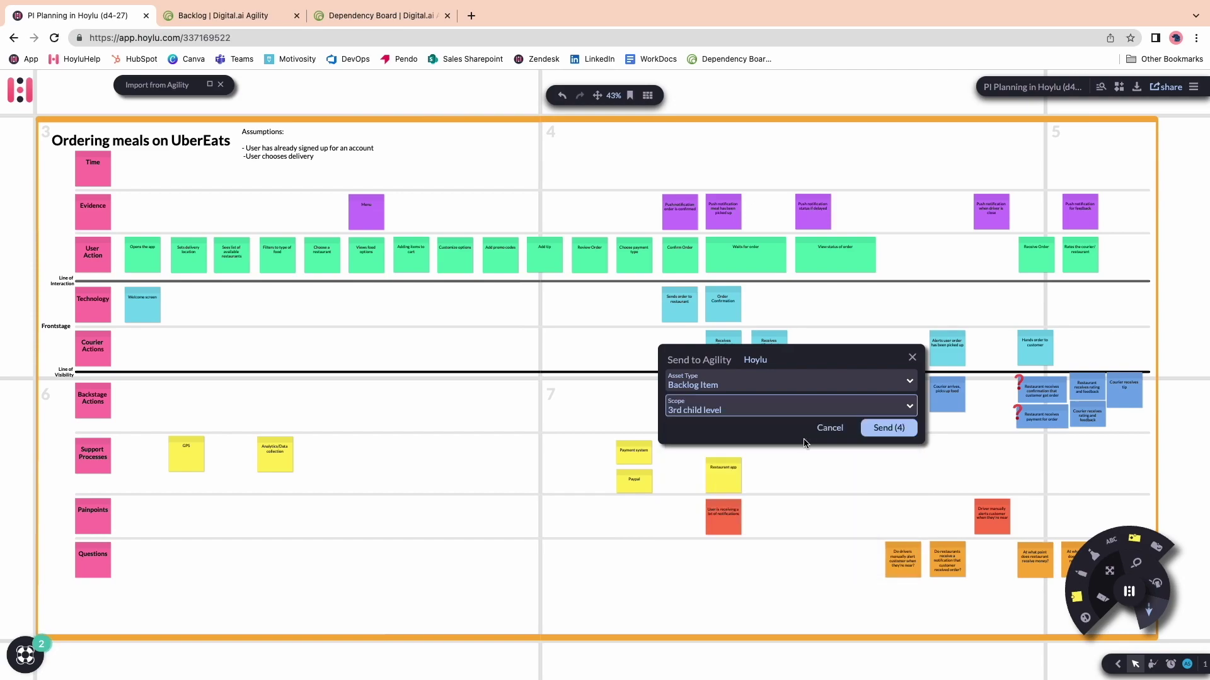
click(884, 434)
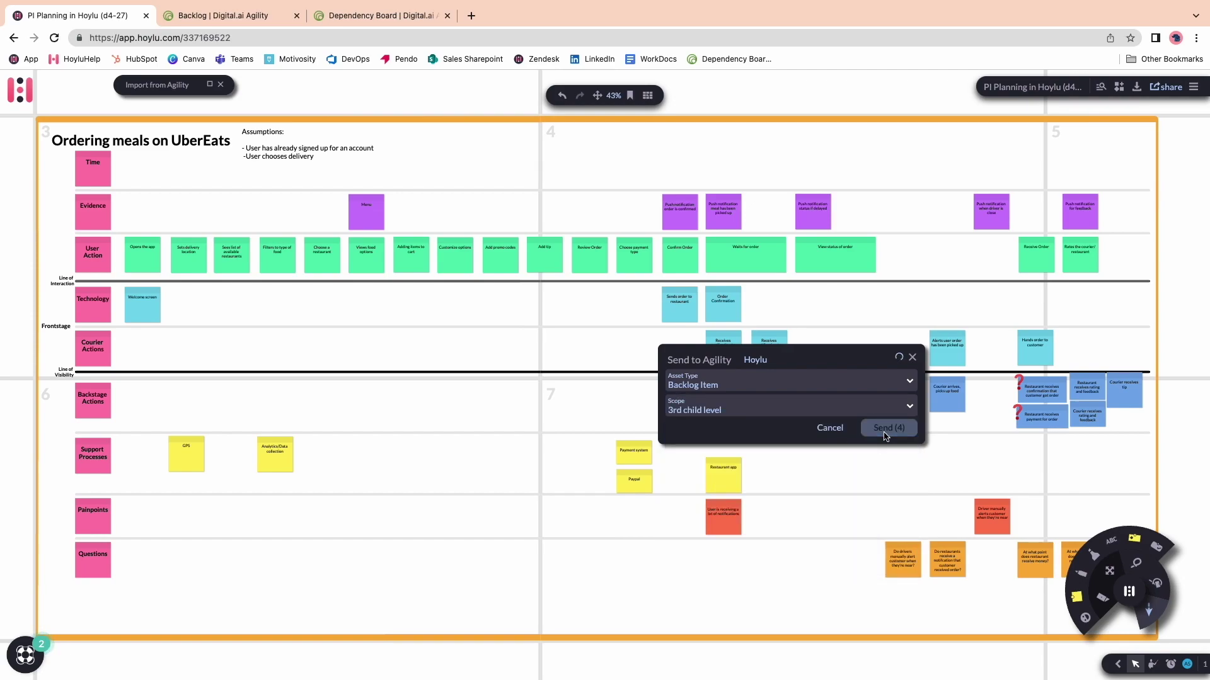
Drag B-01412 'Restaurant accepts order' clear of the stack, check its Status, save, and open it in Agility
scroll(777, 407, up, 5)
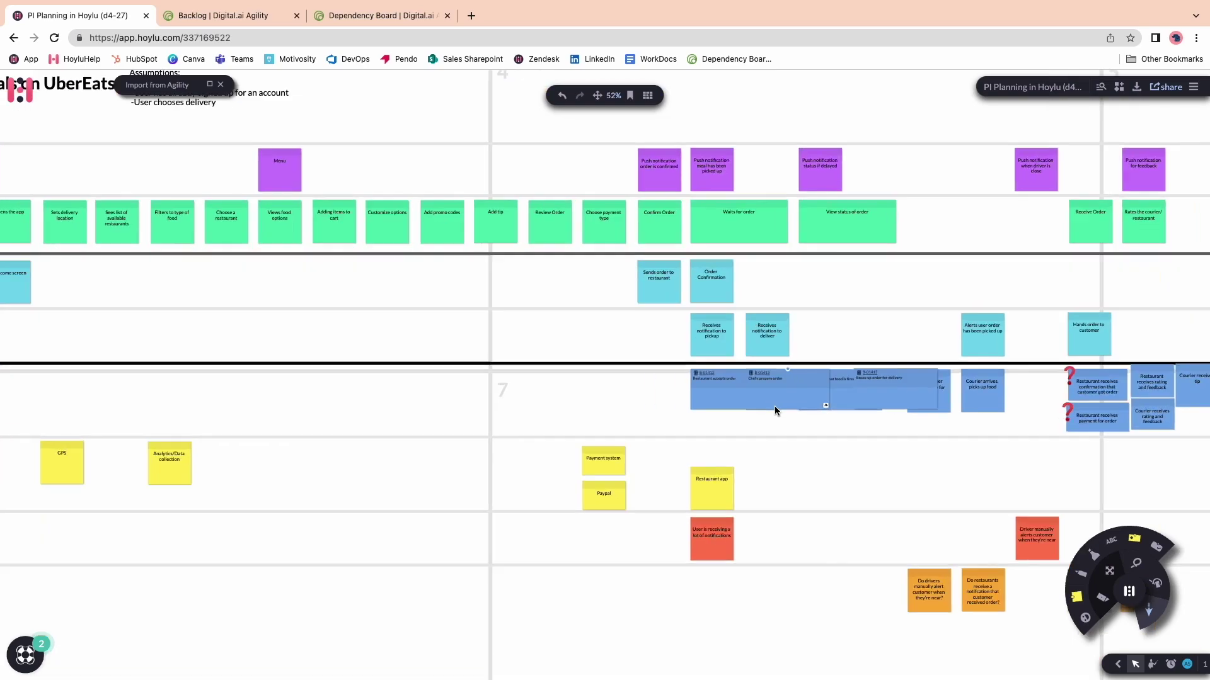
drag(659, 382, 575, 391)
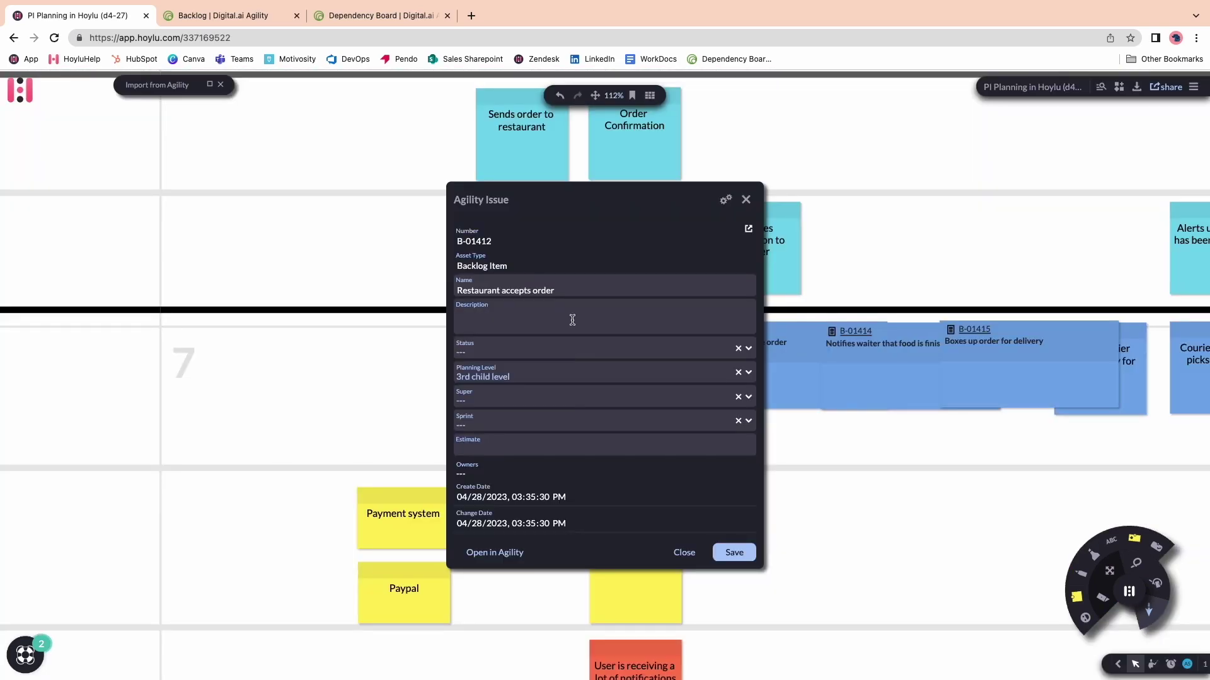
click(572, 319)
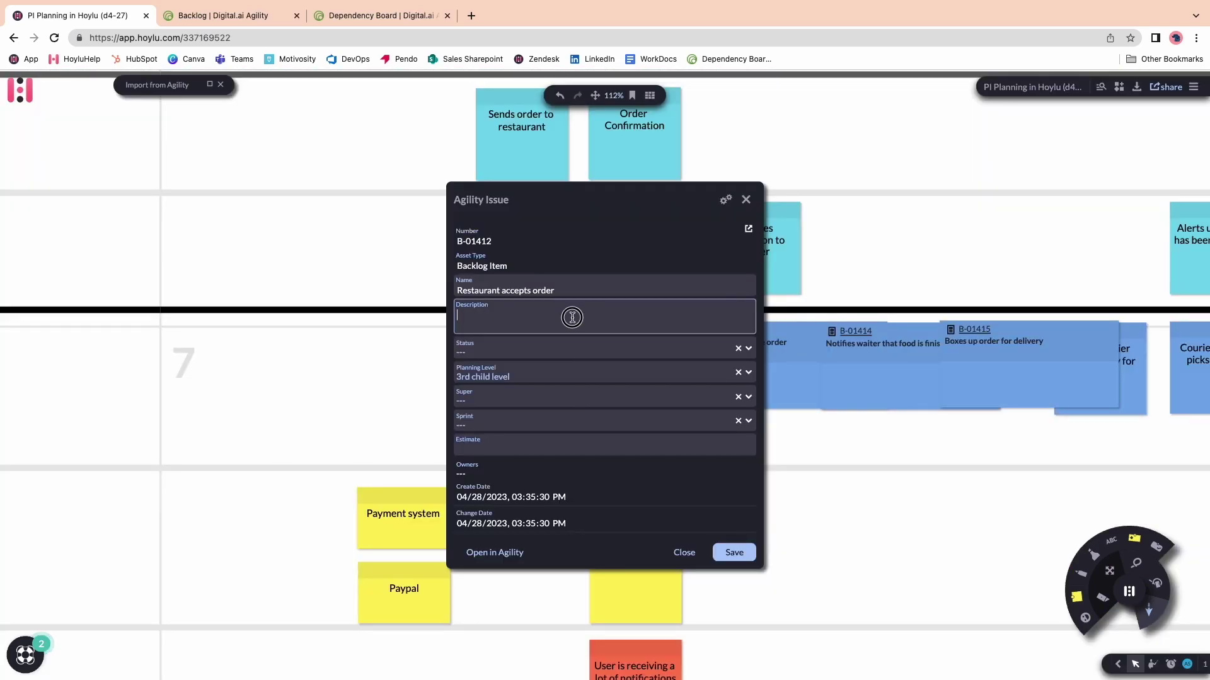
click(576, 356)
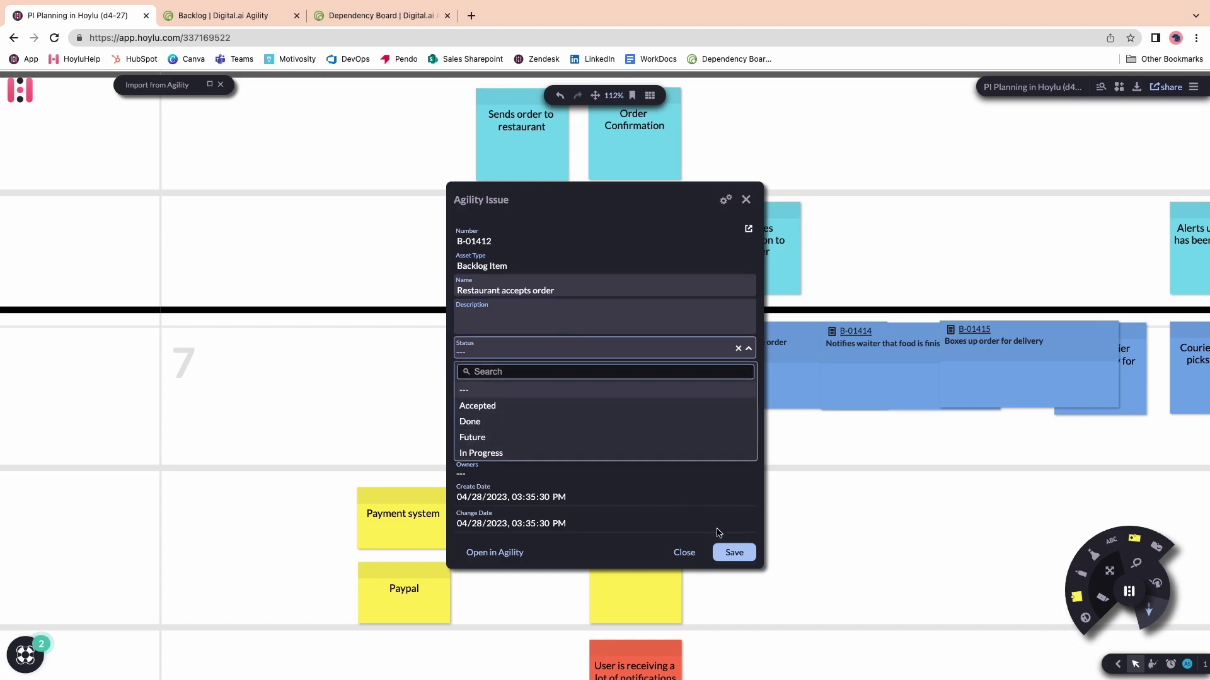
click(730, 554)
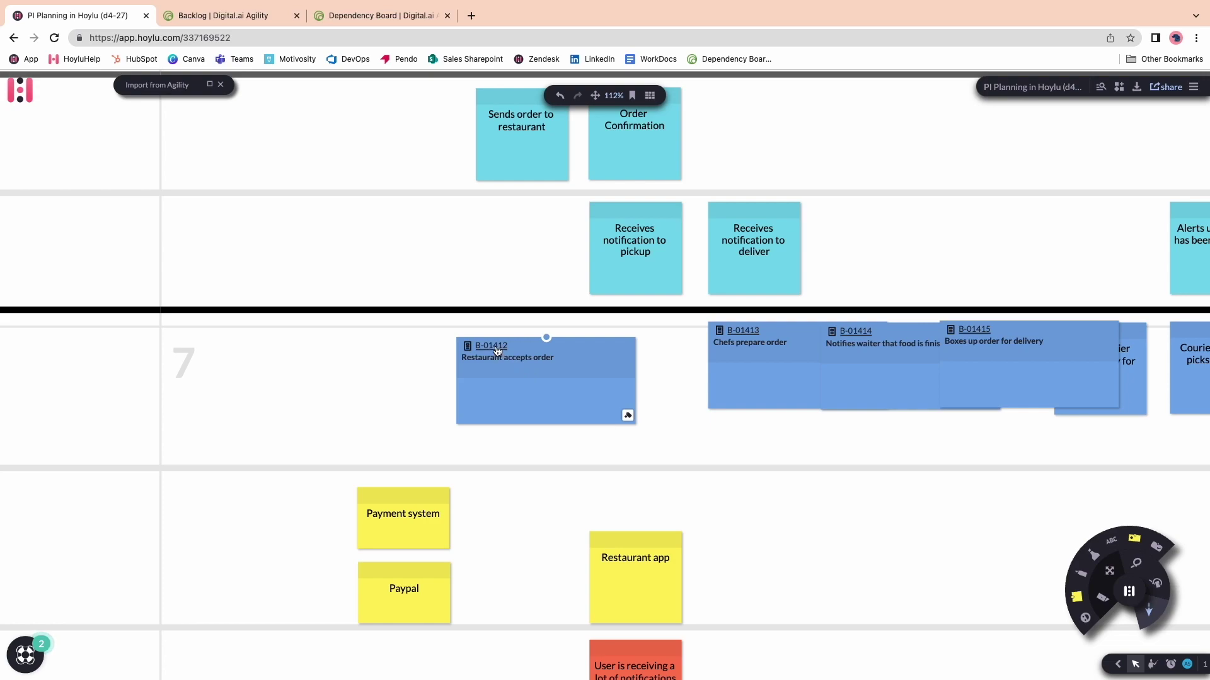
mouse_move(497, 350)
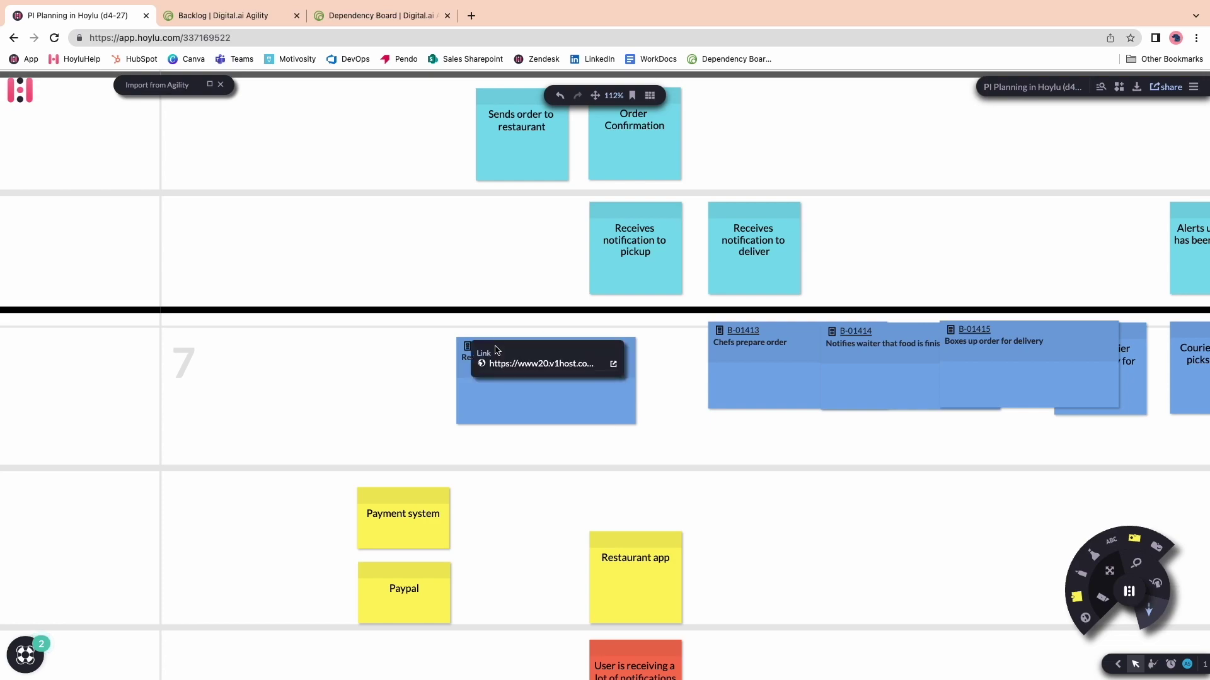
click(613, 365)
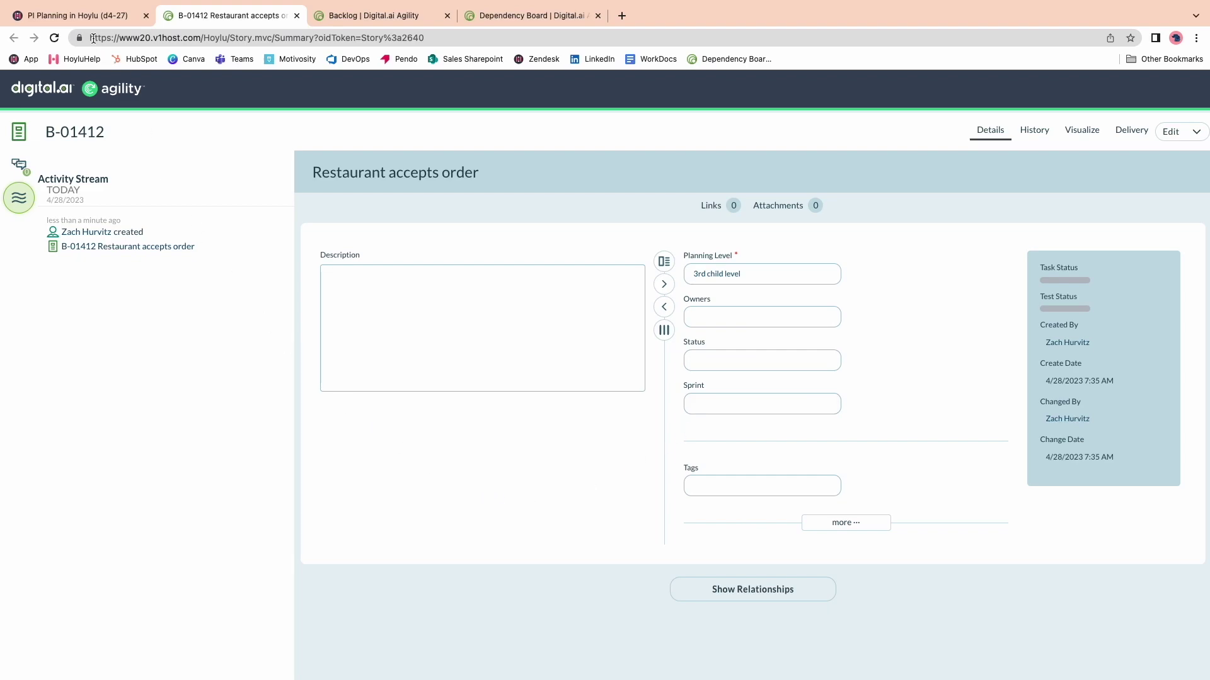
Switch from the B-01412 Agility tab back to the PI Planning in Hoylu tab
click(80, 16)
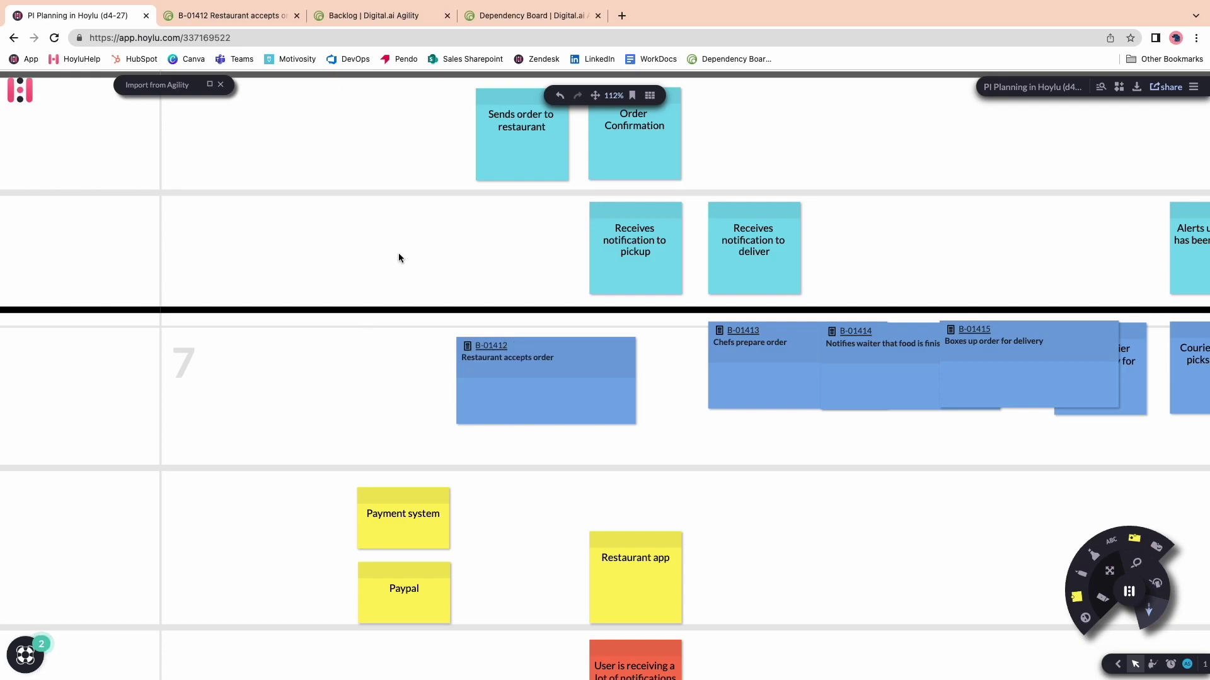
Scroll through the Agility Dependency Board's epics and links, then return to the Hoylu tab
click(522, 17)
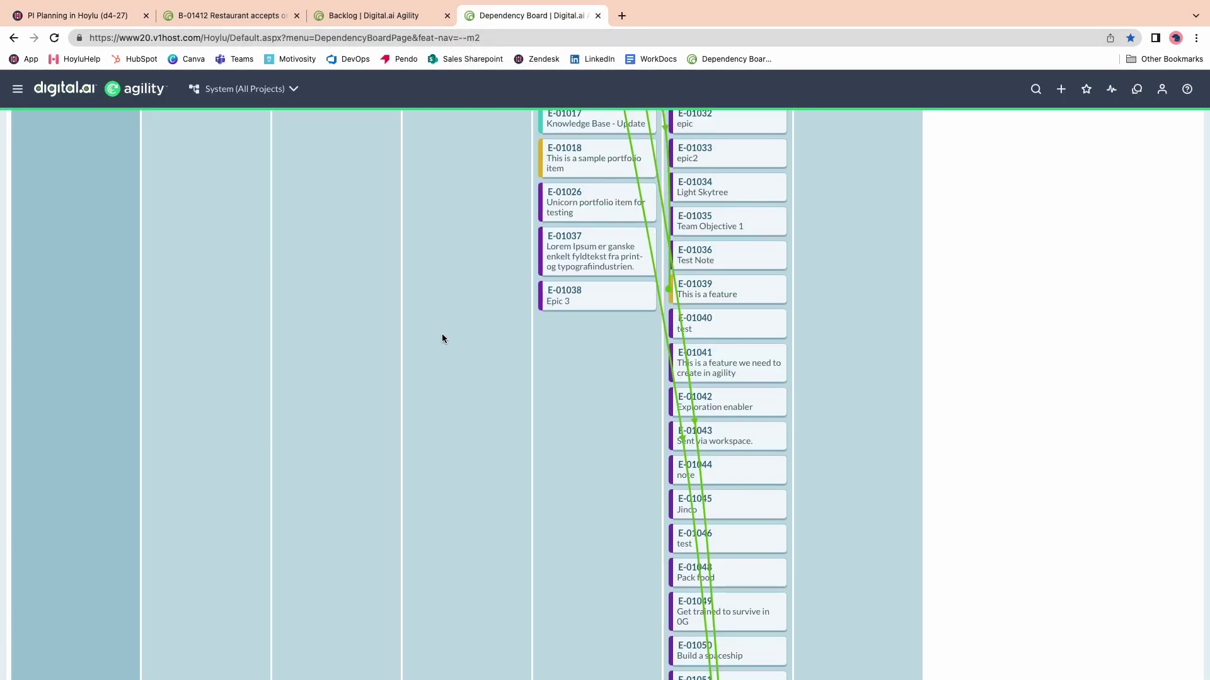
scroll(442, 349, up, 1)
scroll(442, 356, up, 5)
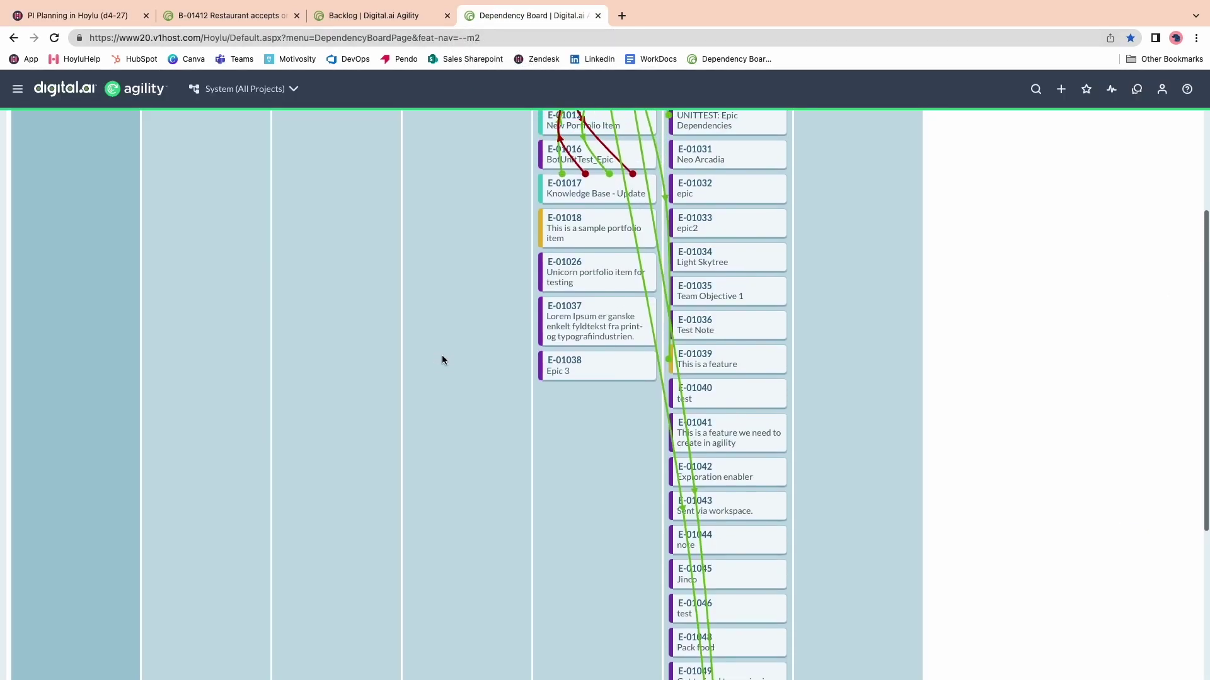
scroll(442, 357, up, 2)
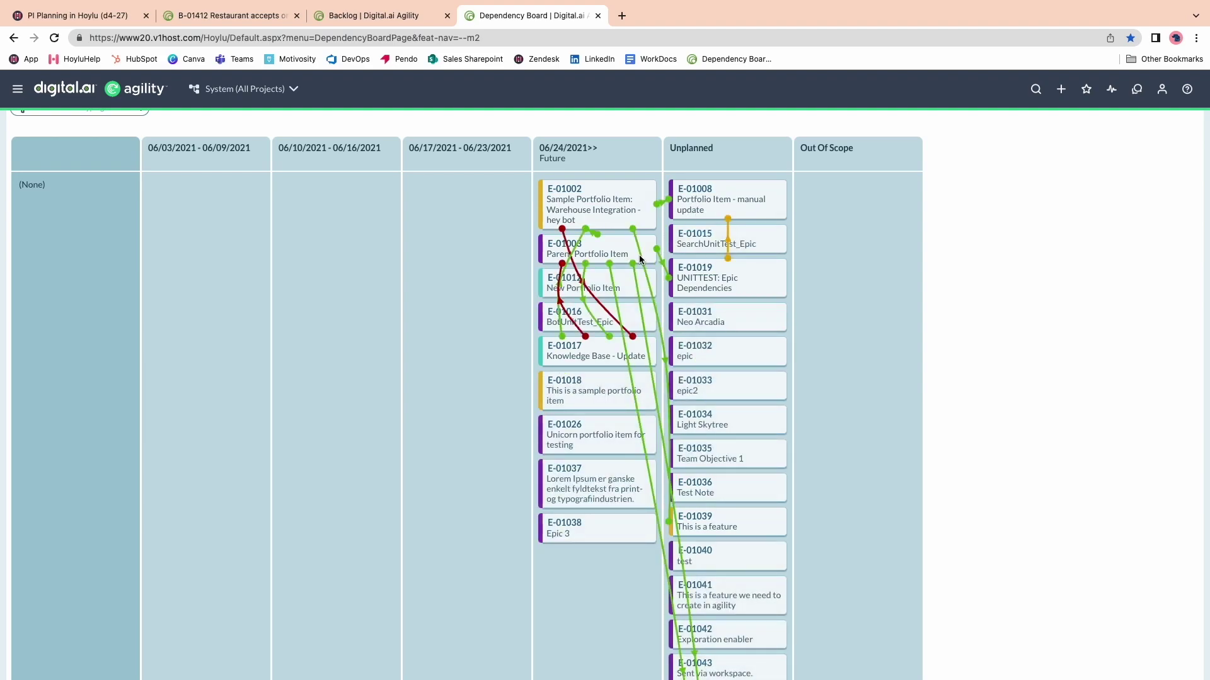
scroll(626, 303, down, 6)
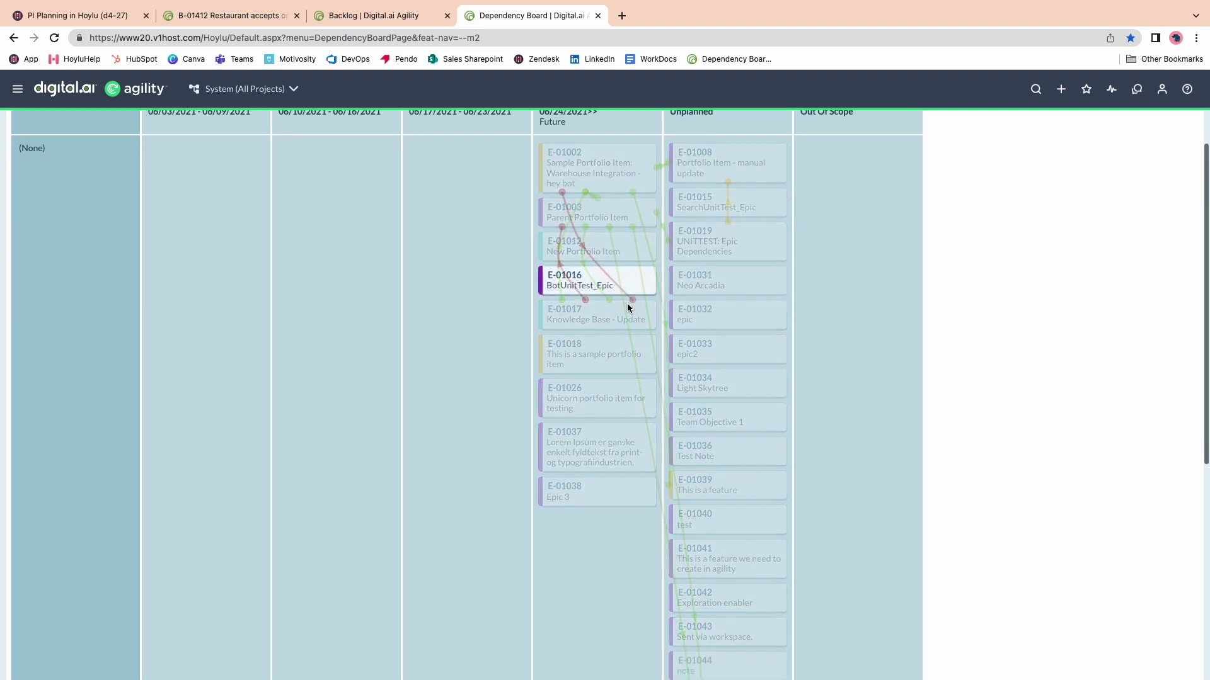
scroll(626, 304, up, 7)
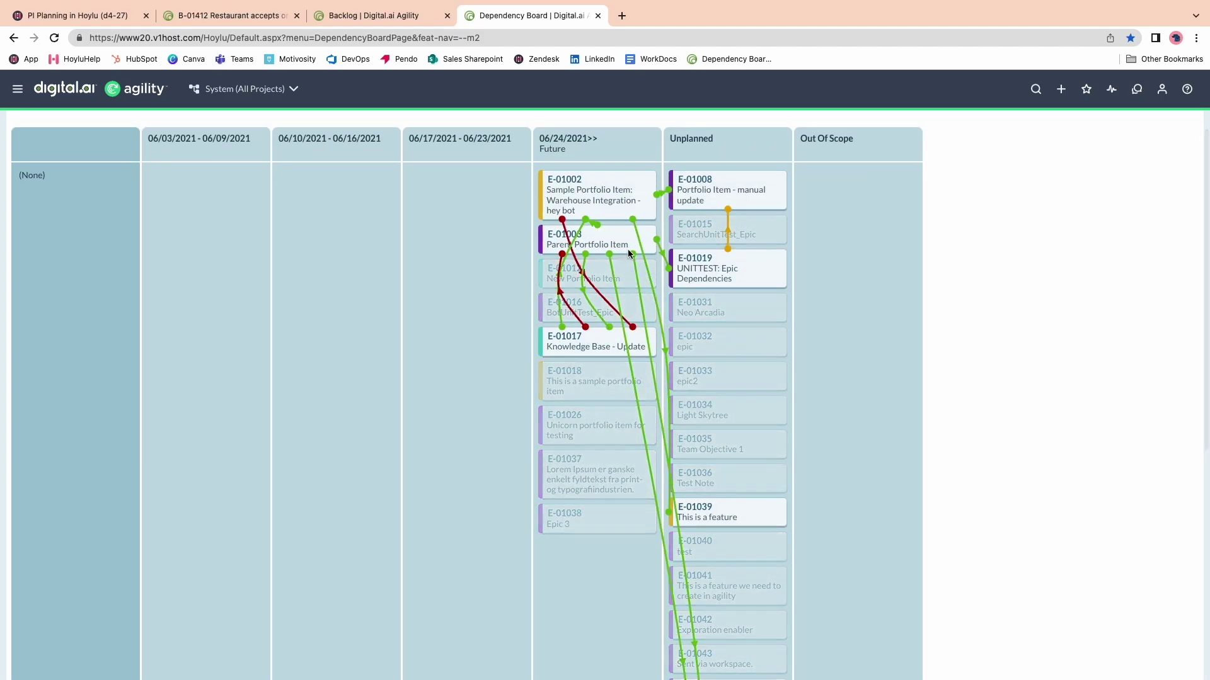
click(88, 9)
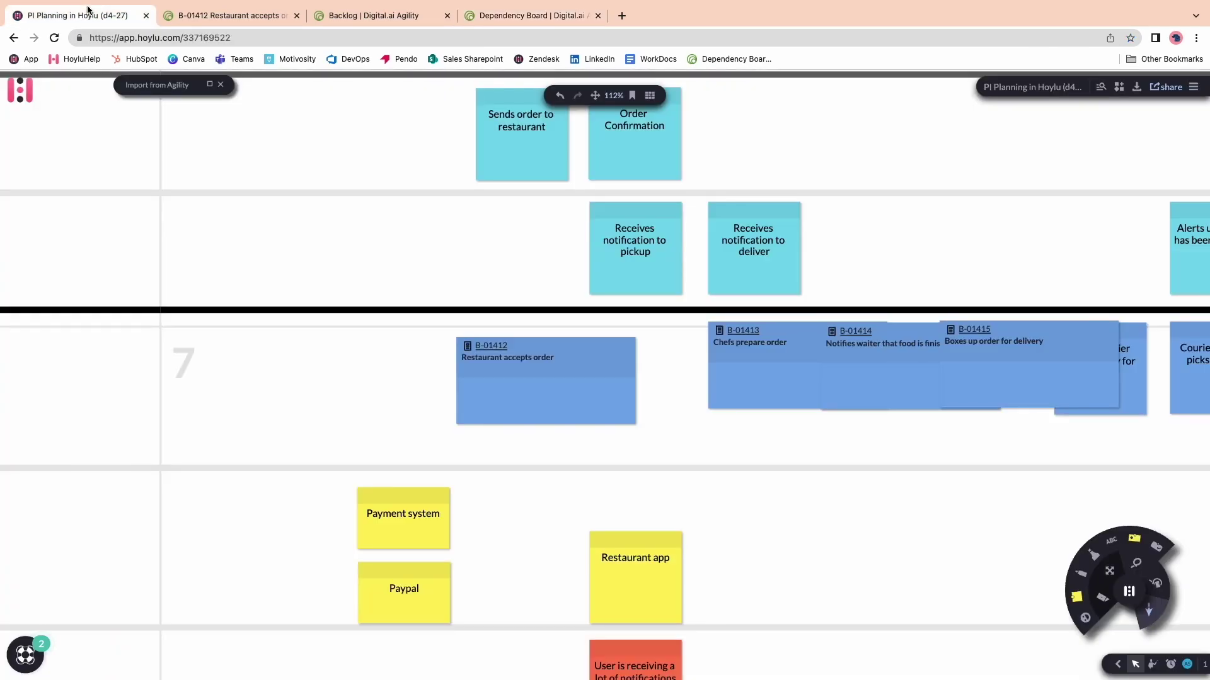
Jump to the Program Board bookmark and pan to show the Team 3 row
click(632, 95)
click(616, 243)
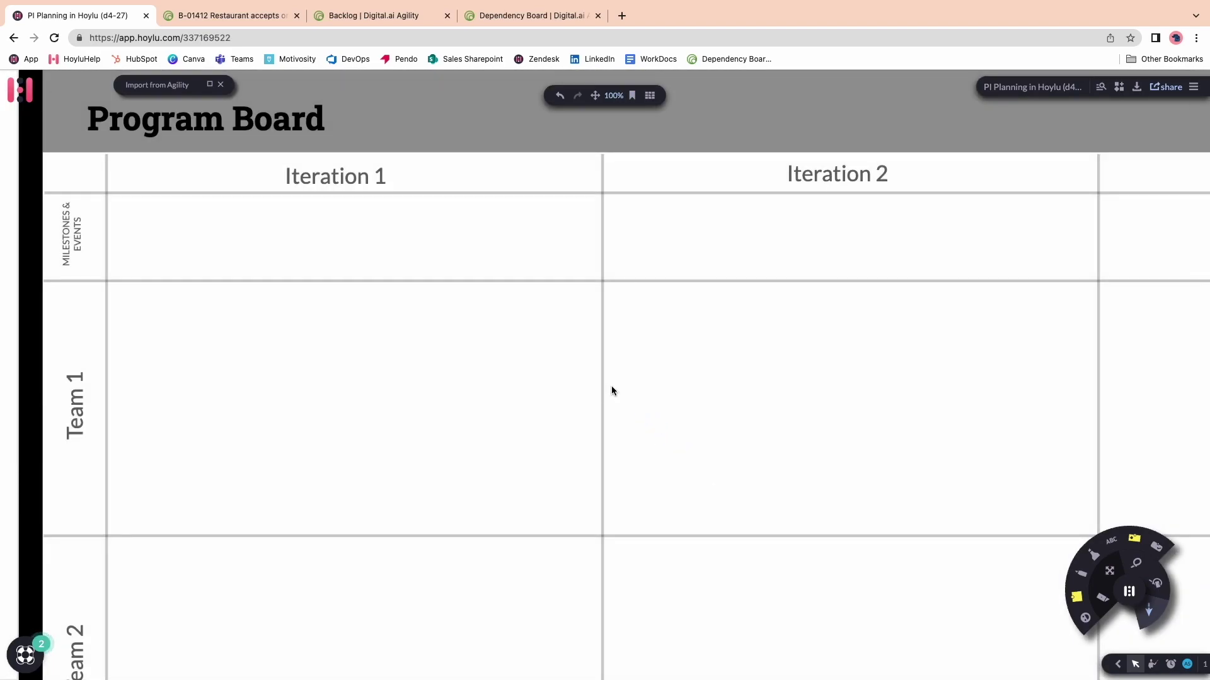
scroll(610, 387, down, 2)
drag(986, 644, 826, 521)
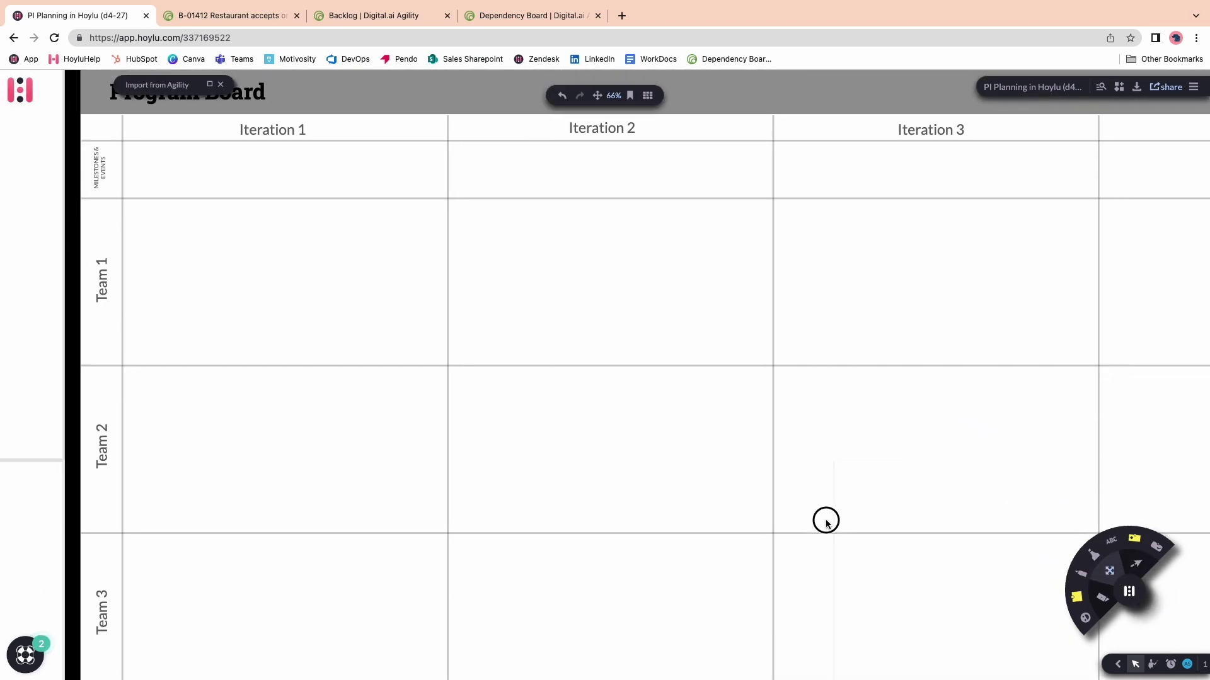
Import Portfolio Items Aidoneus, Build a launchpad and Build a spaceship from Agility
click(210, 84)
click(598, 213)
click(596, 248)
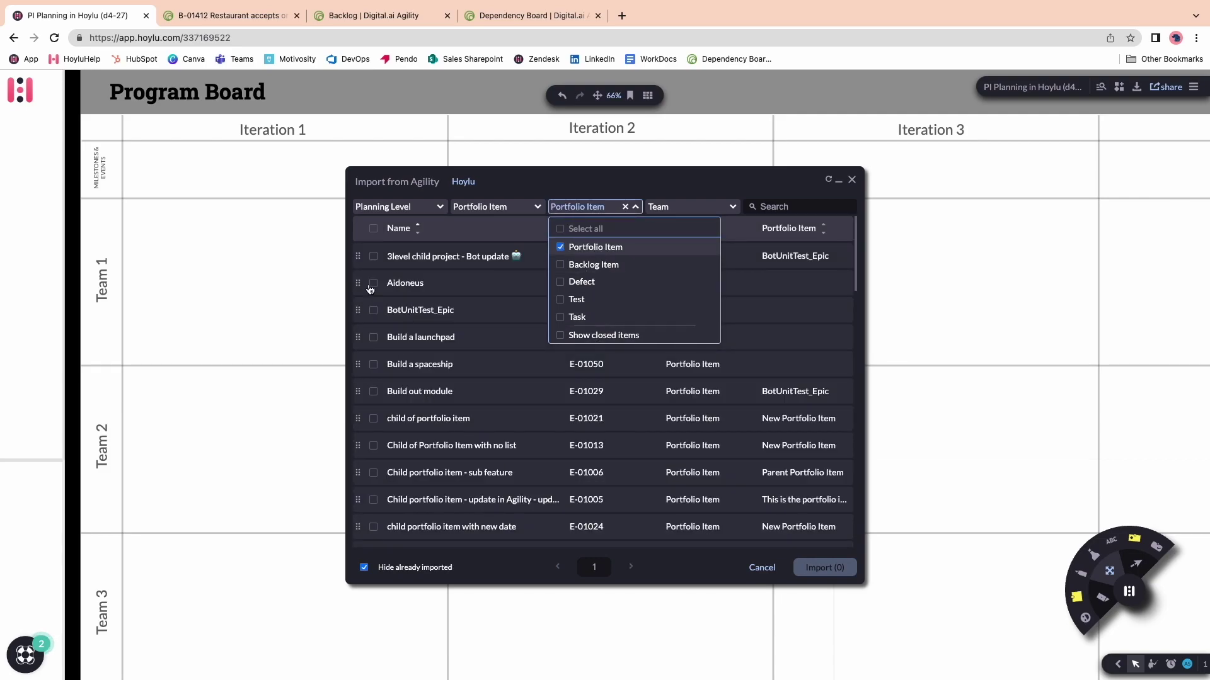
click(372, 284)
click(373, 337)
click(373, 365)
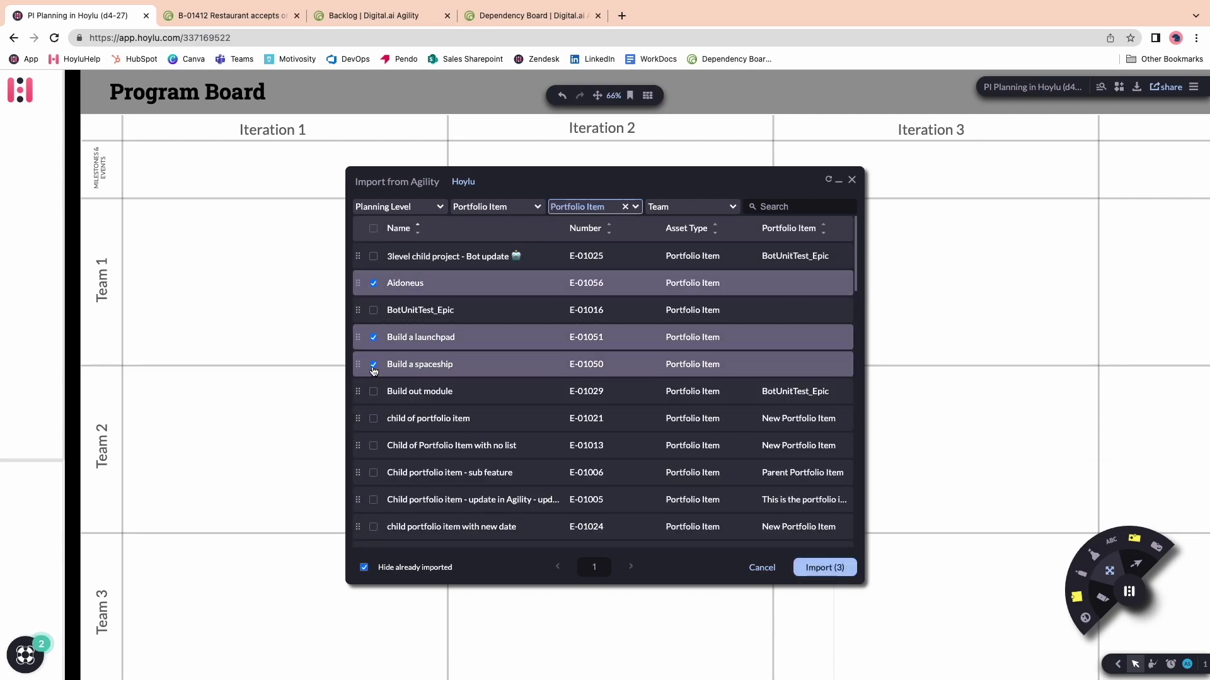
click(814, 569)
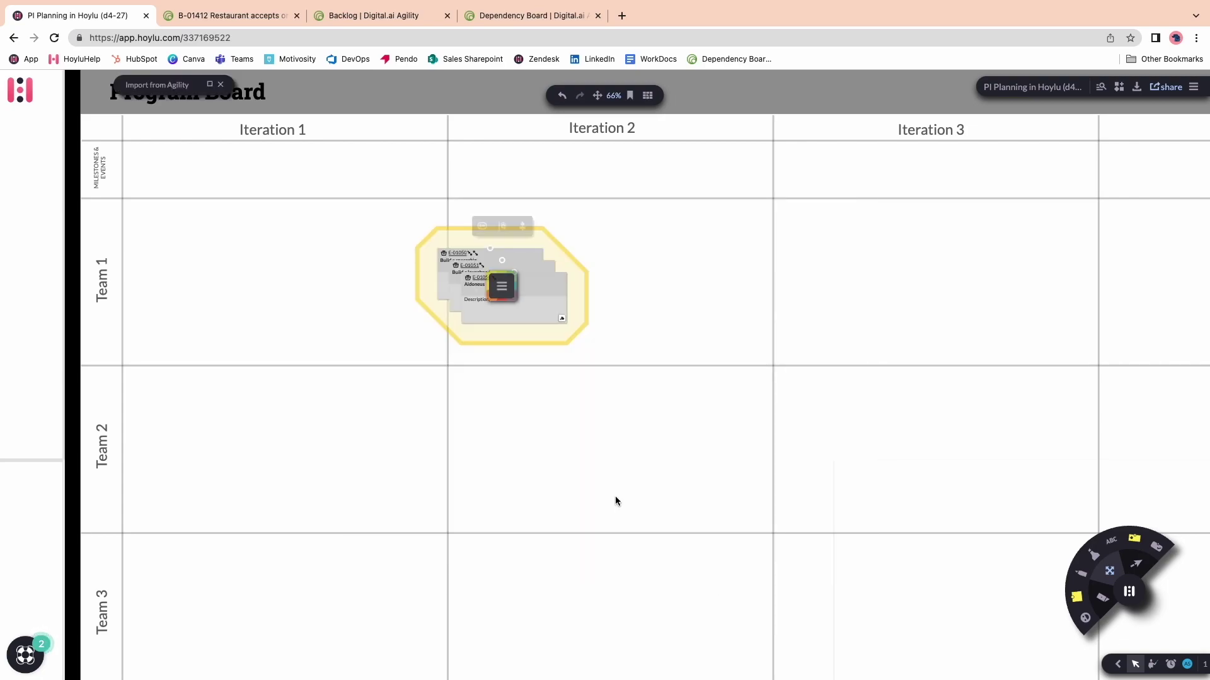
Place Aidoneus in Team 2 and Build a launchpad in Team 1 for Iteration 1, and Build a spaceship in Iteration 2
click(598, 409)
drag(526, 289, 273, 482)
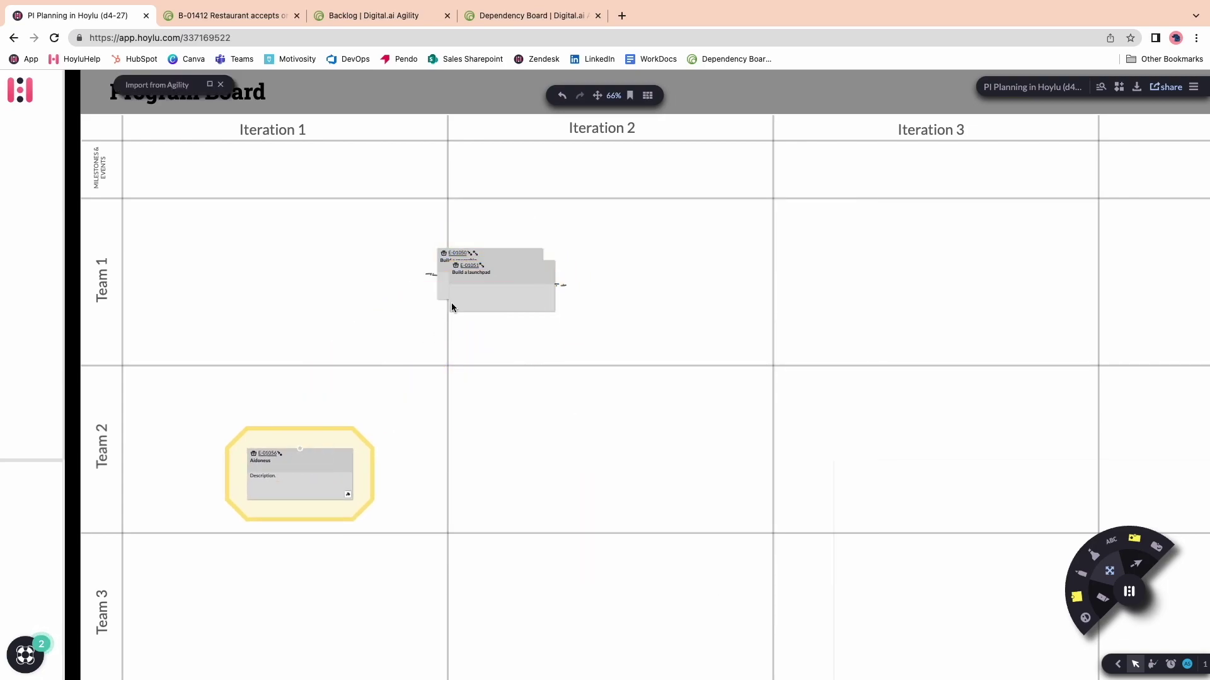
drag(453, 278, 216, 267)
drag(478, 272, 1004, 515)
Follow Build a launchpad's dependency to the Build a spaceship card and move it up-left
scroll(667, 391, left, 8)
scroll(667, 391, up, 3)
scroll(313, 154, up, 3)
click(403, 218)
click(422, 215)
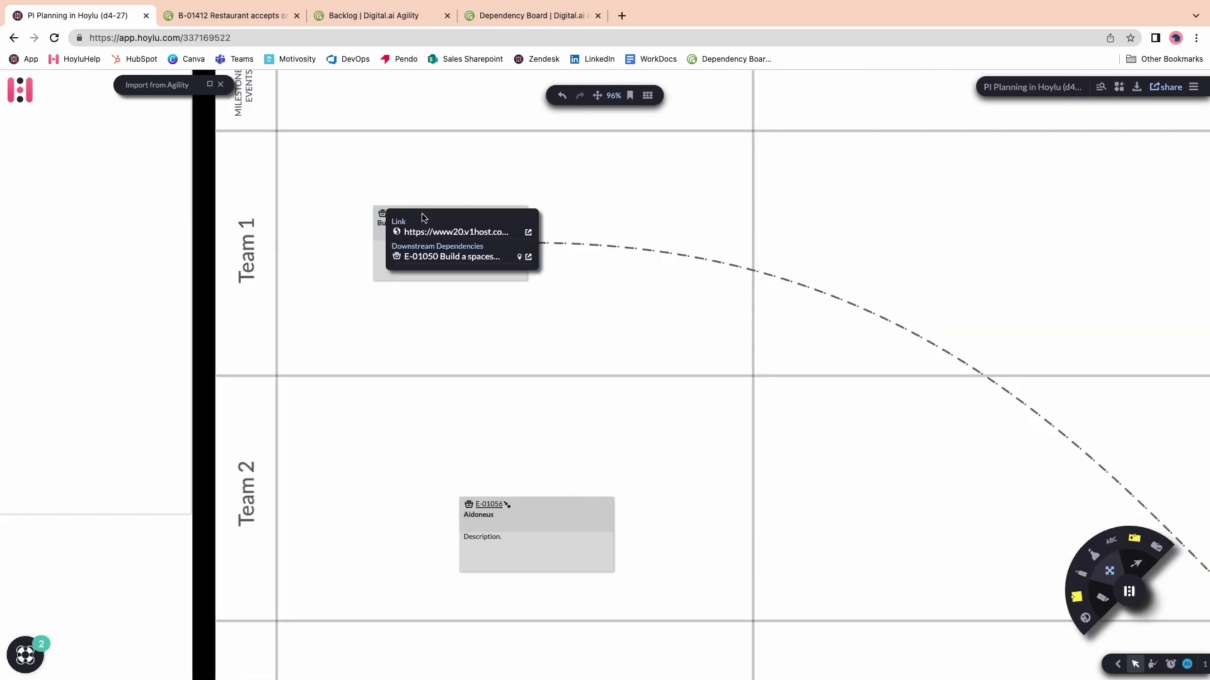
click(520, 257)
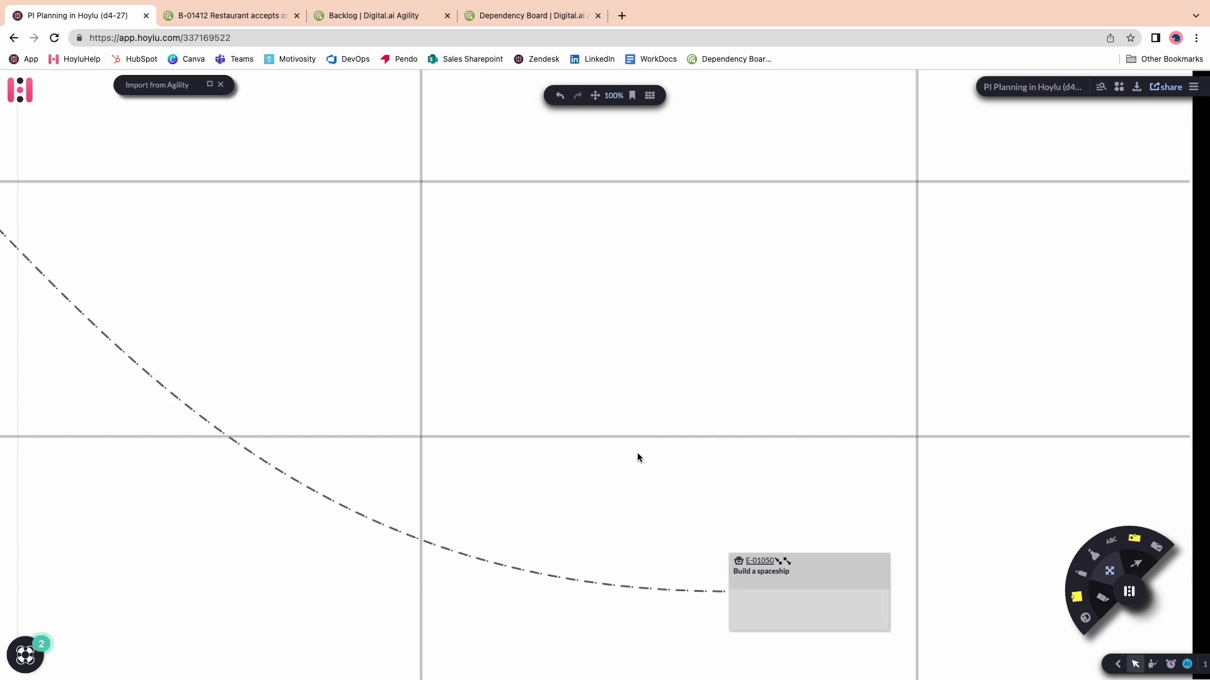
drag(824, 585, 680, 343)
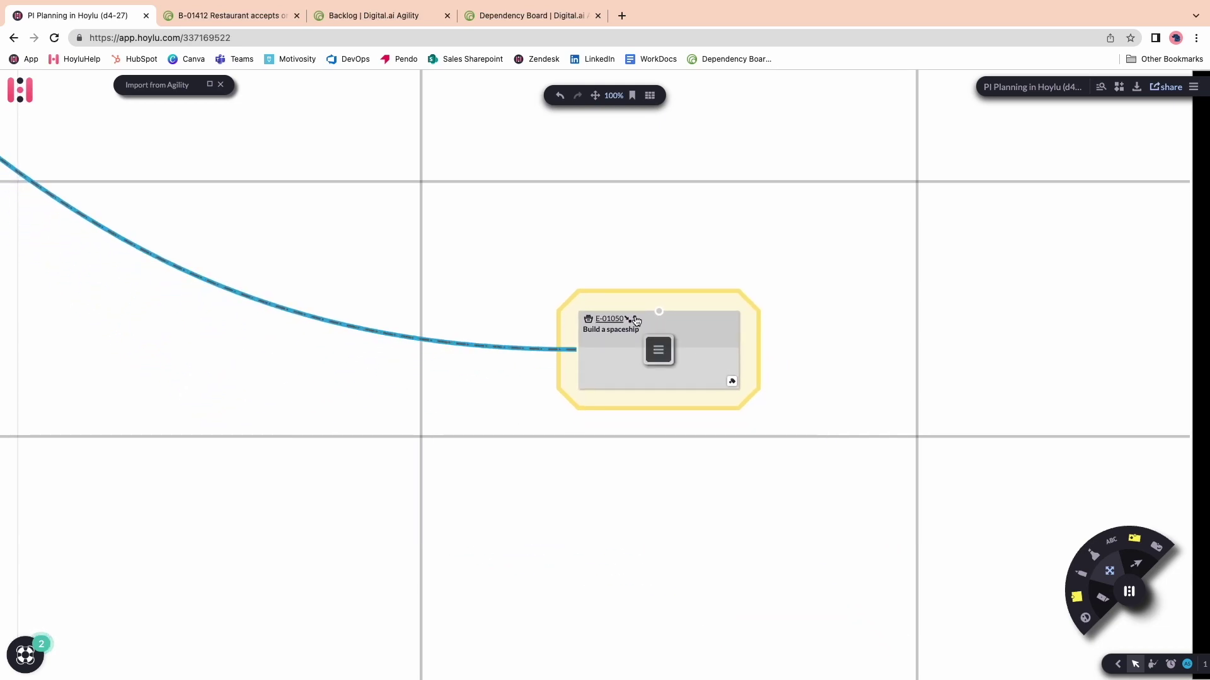
Insert downstream dependency 'Get trained to survive in 0G' (E-01049) and place it up-right in the IP column
click(636, 321)
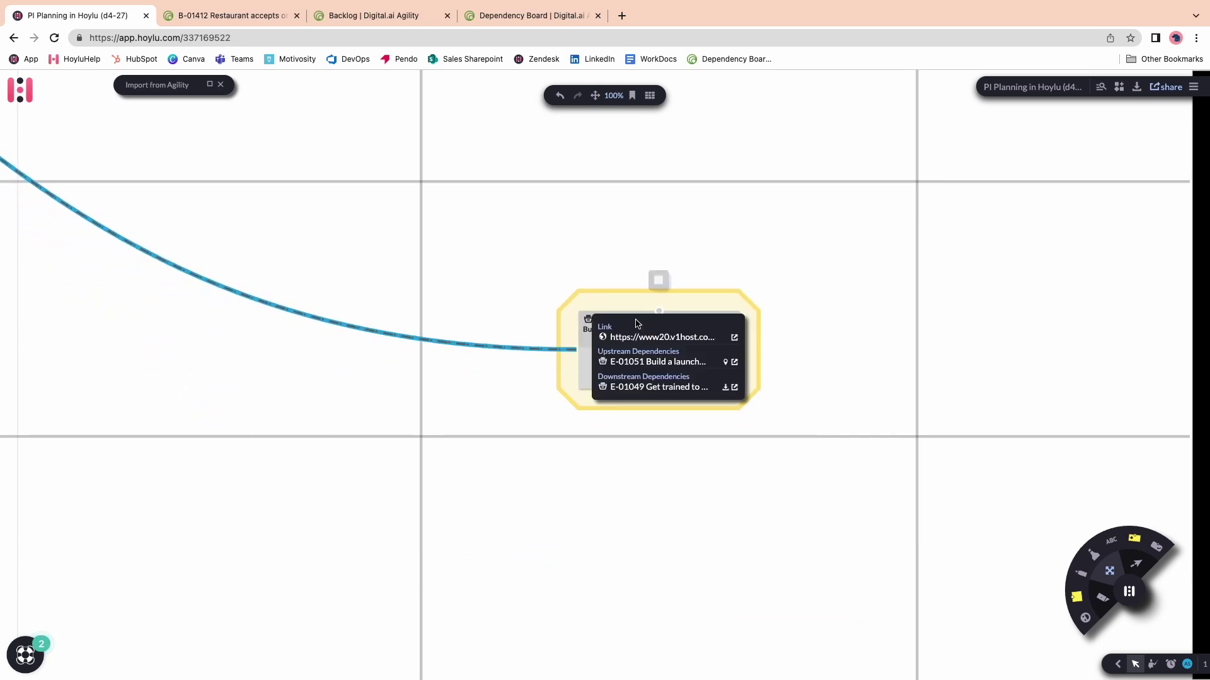
click(726, 388)
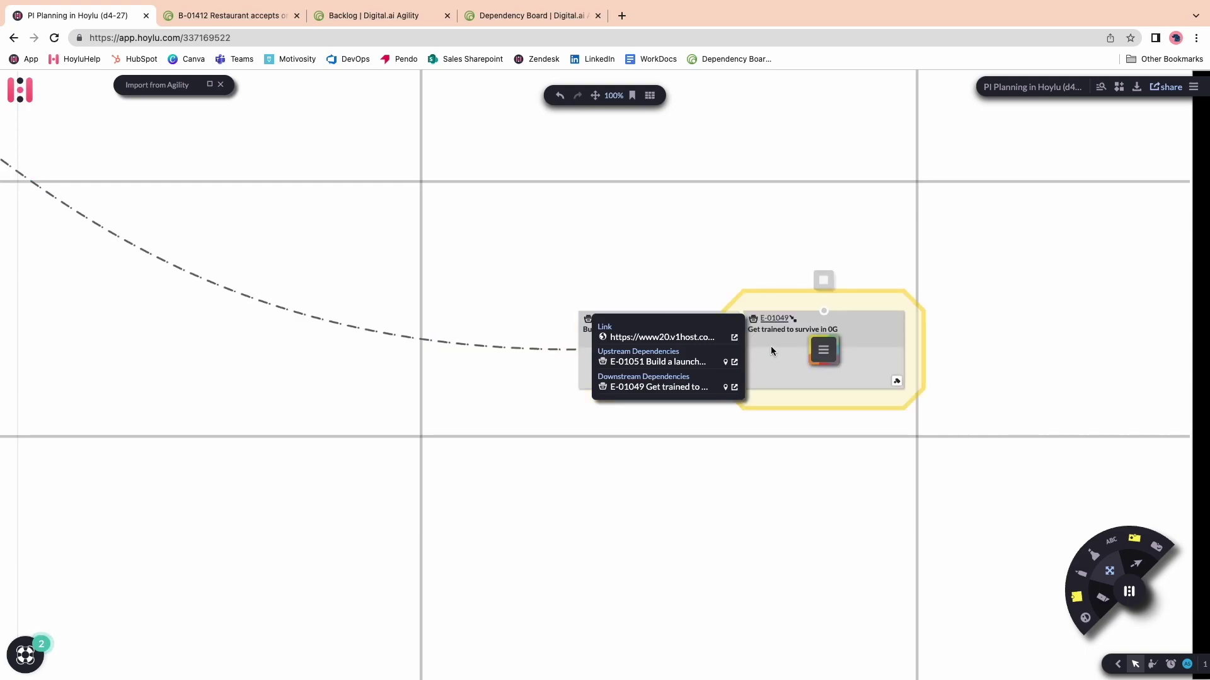
drag(772, 349, 991, 245)
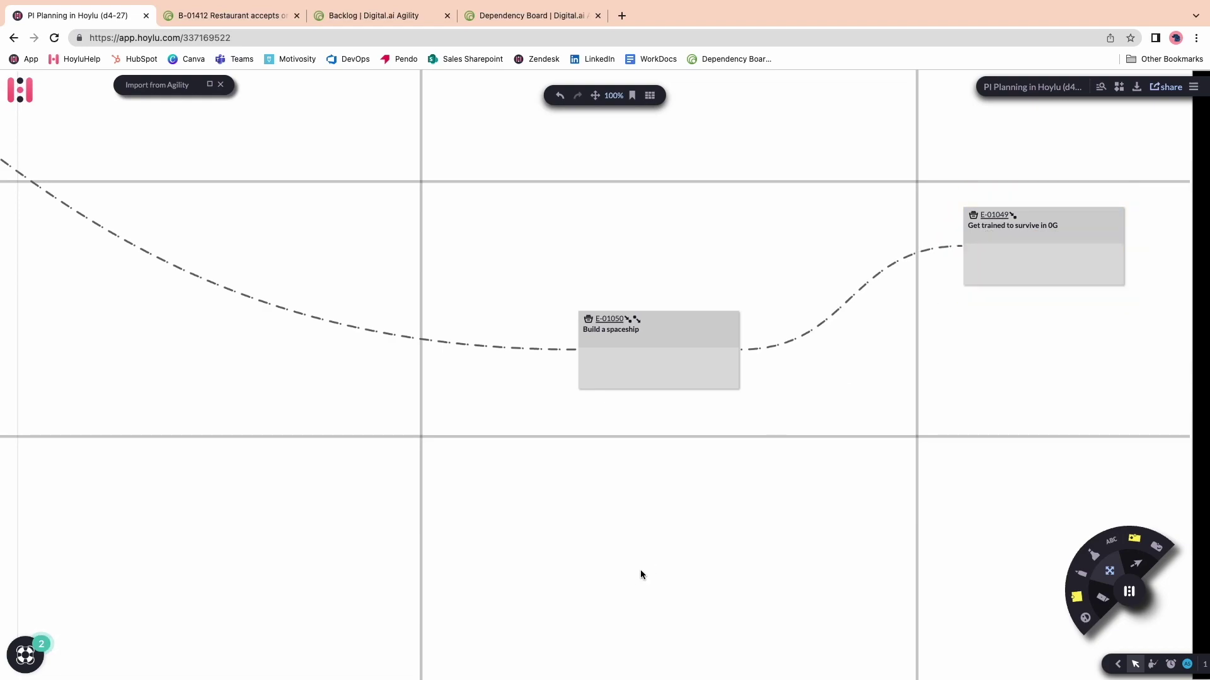
scroll(640, 571, down, 5)
scroll(641, 570, down, 3)
Zoom out and pan the canvas up toward the PI Planning Area
drag(640, 571, 542, 589)
drag(486, 648, 491, 565)
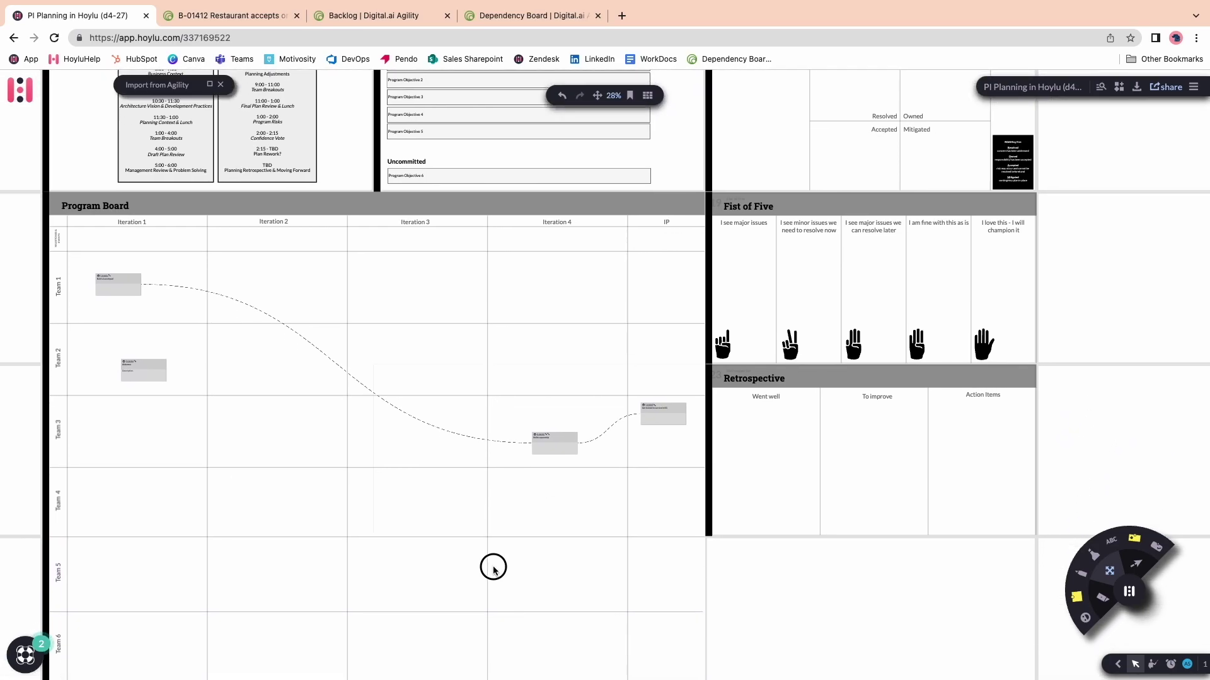
scroll(491, 566, down, 3)
click(492, 565)
Bring Team 1's iteration board into view at 112% and expand the Import from Agility window
drag(439, 641, 496, 193)
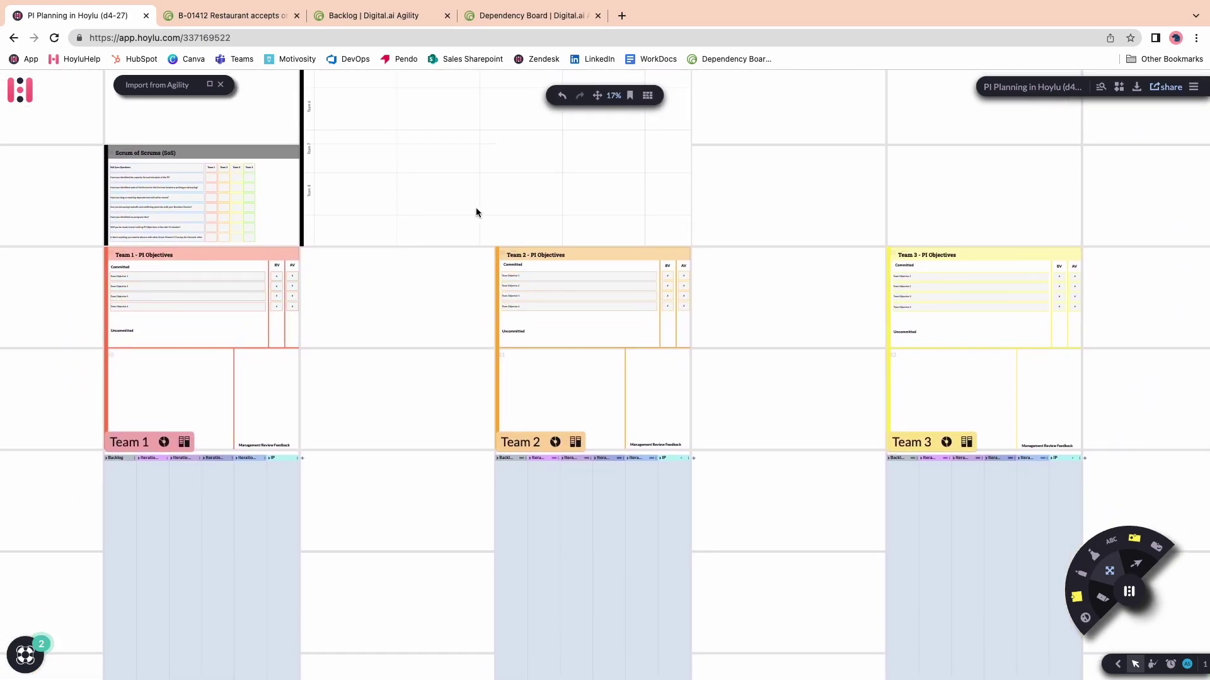
drag(361, 399, 444, 358)
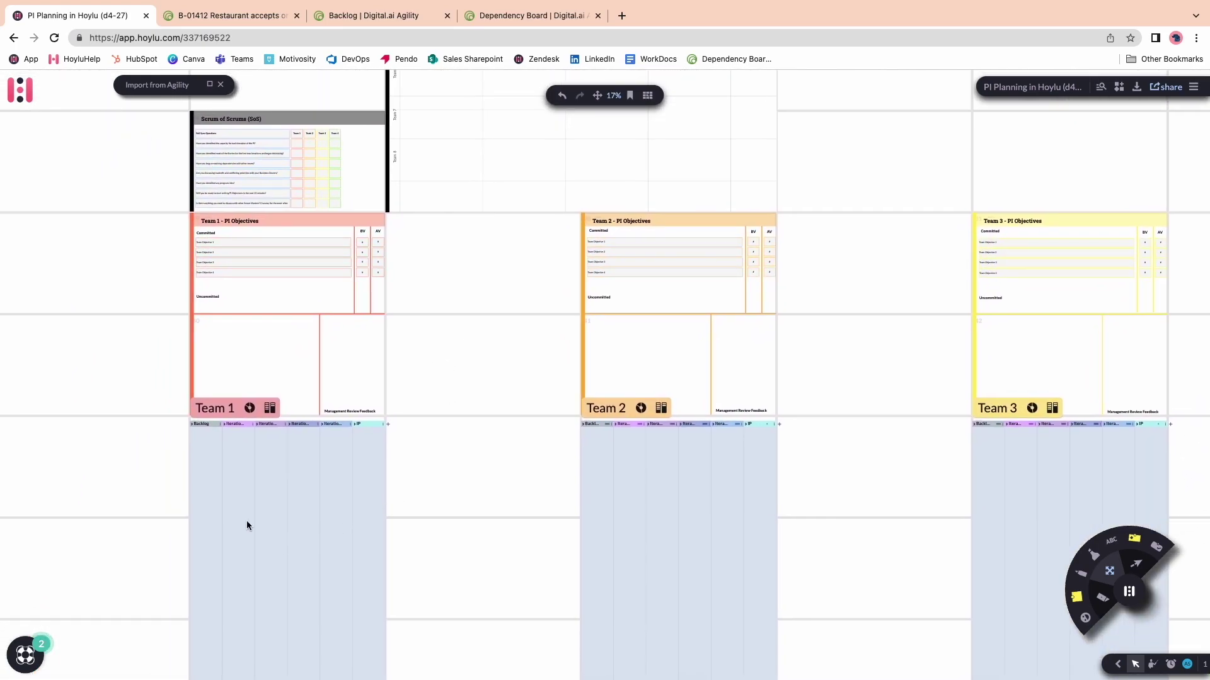
scroll(266, 445, up, 5)
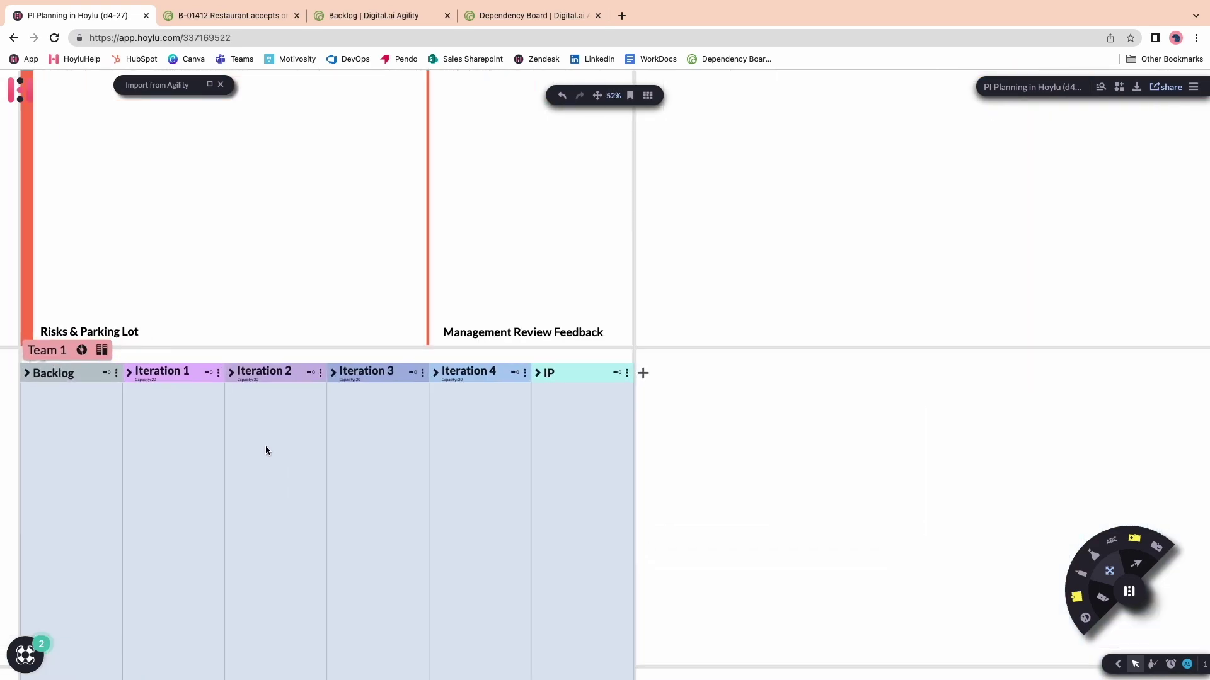
drag(328, 444, 395, 532)
scroll(359, 420, up, 5)
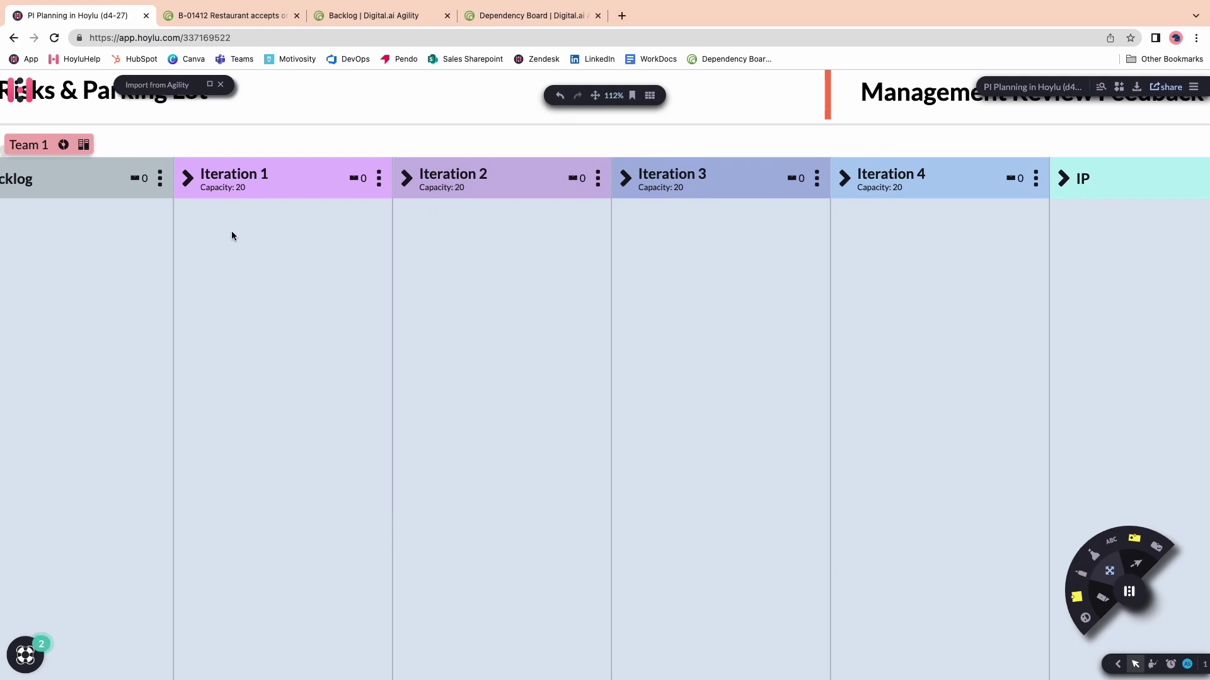
click(210, 92)
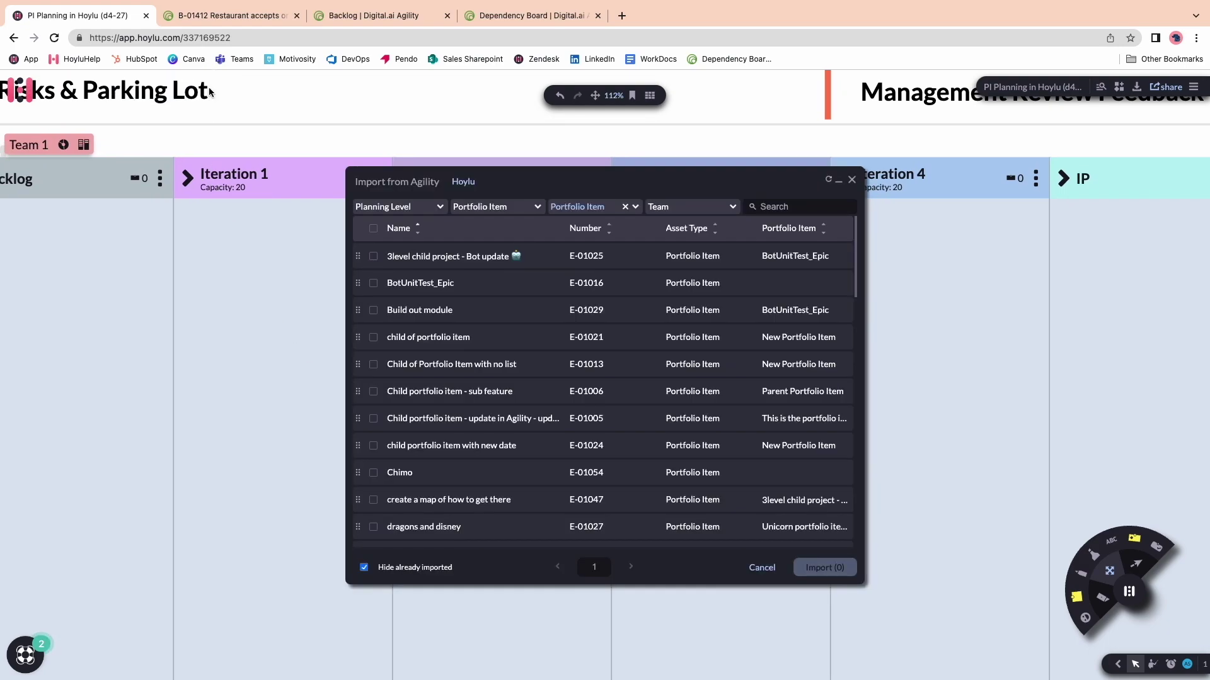
Clear the Portfolio Item filter and import Acapheus, Adnreius, Adreas and Aeacandros
click(625, 209)
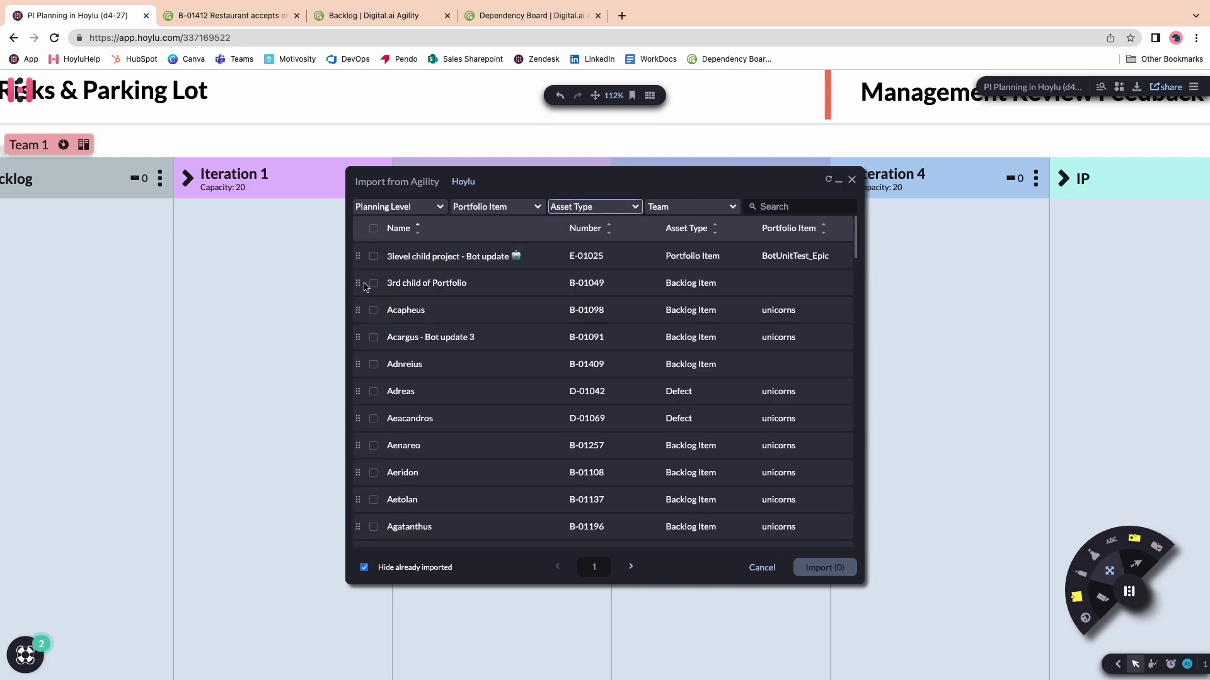
click(373, 309)
click(373, 365)
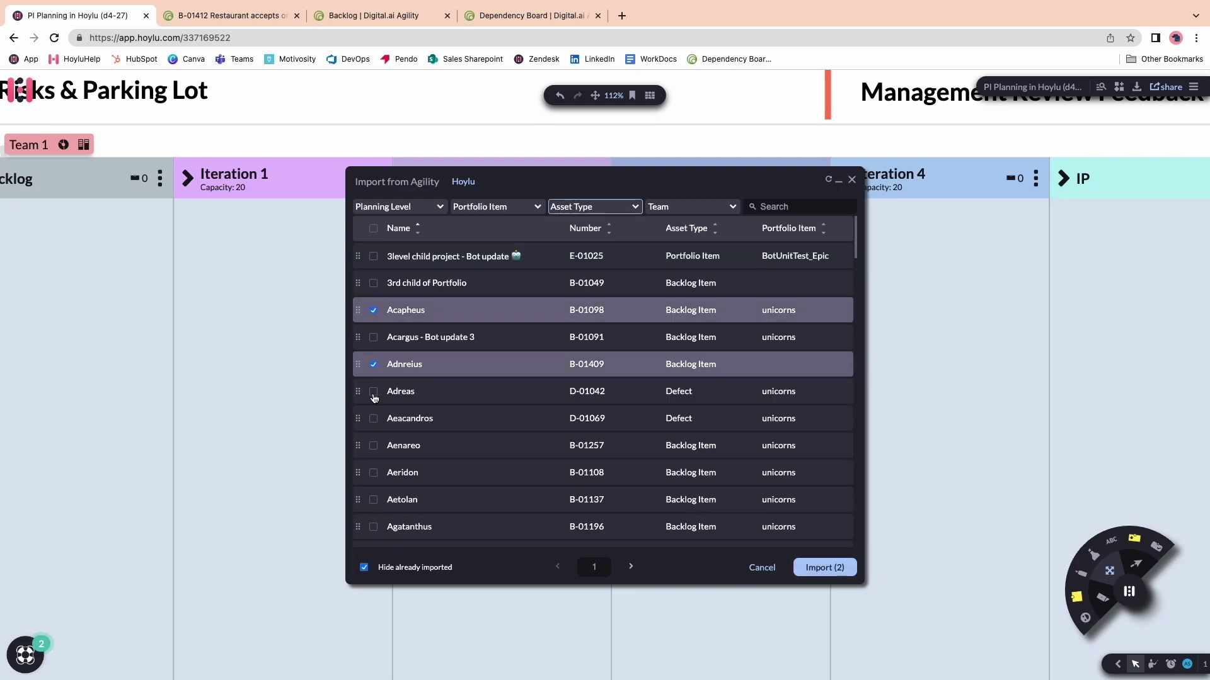
click(373, 392)
click(374, 420)
click(817, 566)
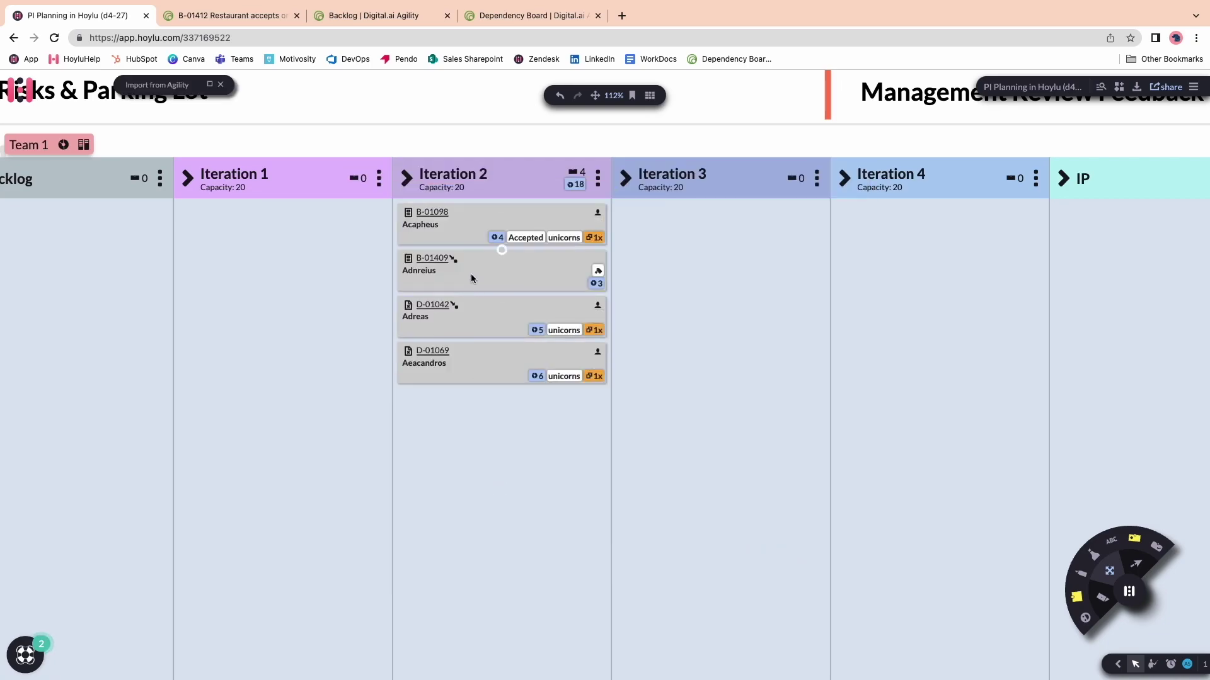
Change the Adreas defect (D-01042) estimate from 5 to 6 and save it to Agility
double_click(463, 301)
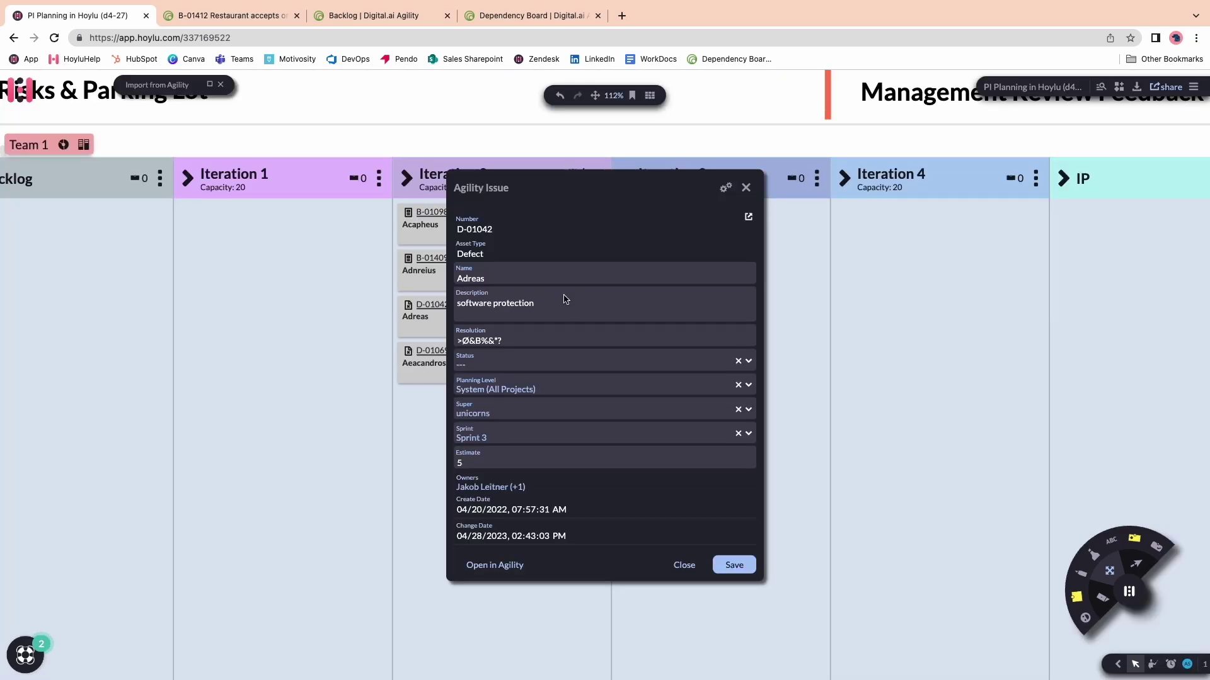
click(510, 461)
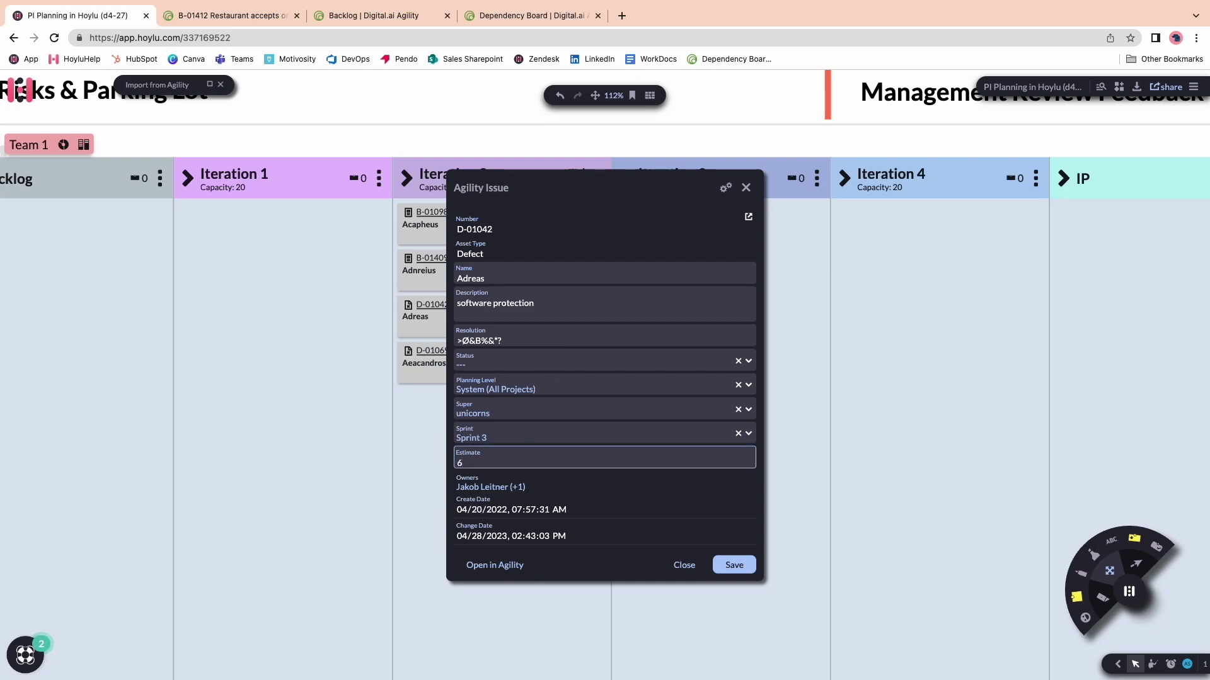
click(727, 567)
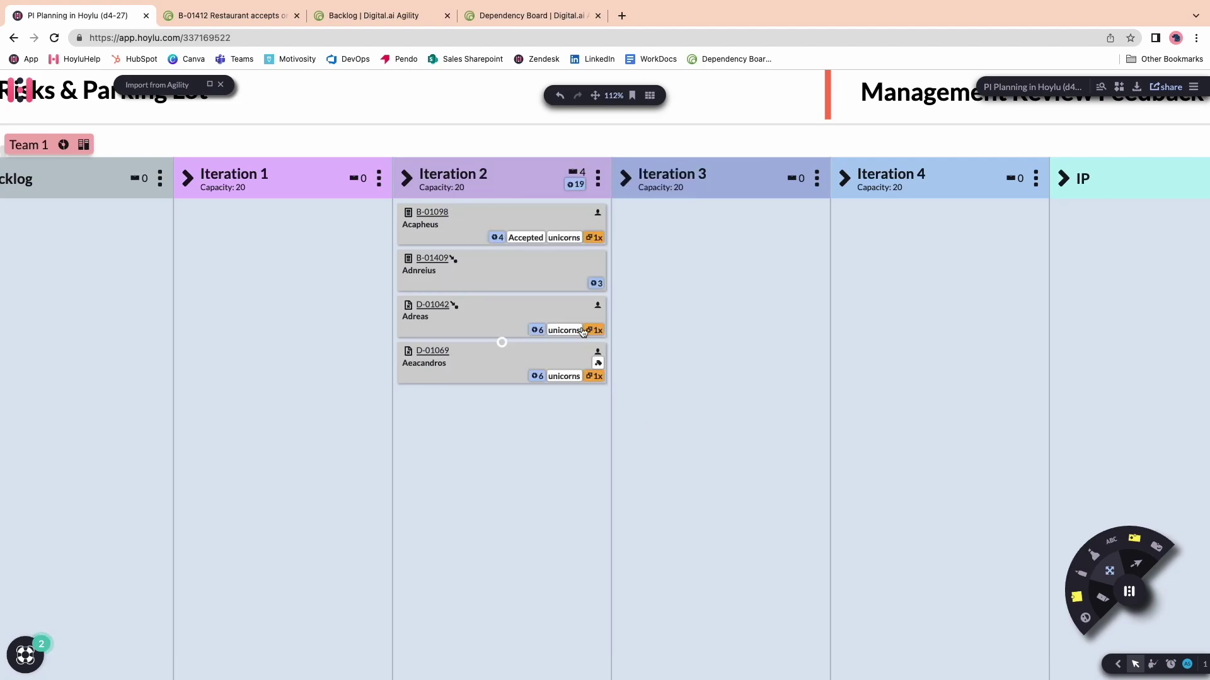